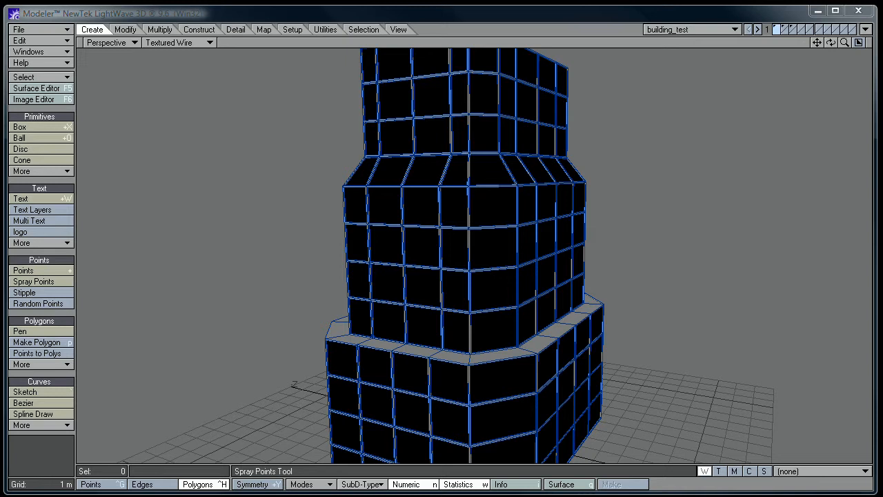
# Delete the floor polygons that cap the underside of the building and inspect the hollow interior from below
pyautogui.click(621, 17)
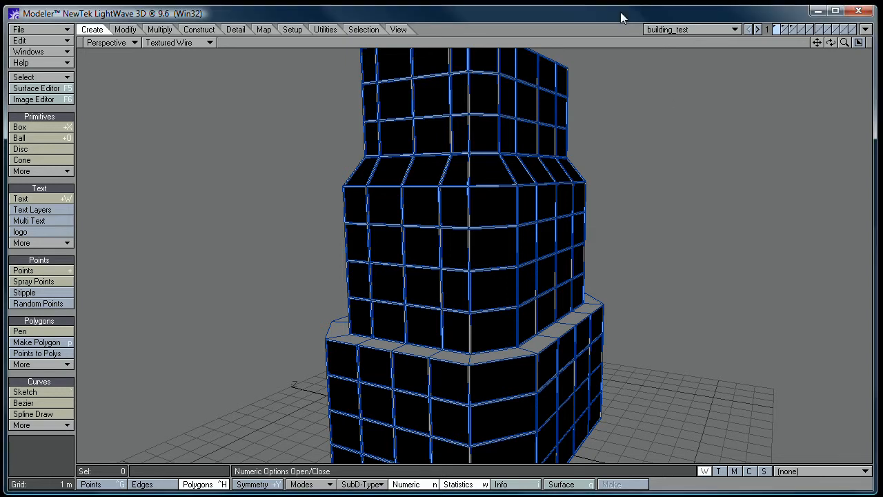
pyautogui.keyDown('alt'); pyautogui.moveTo(512, 221); pyautogui.dragTo(505, 281); pyautogui.keyUp('alt')
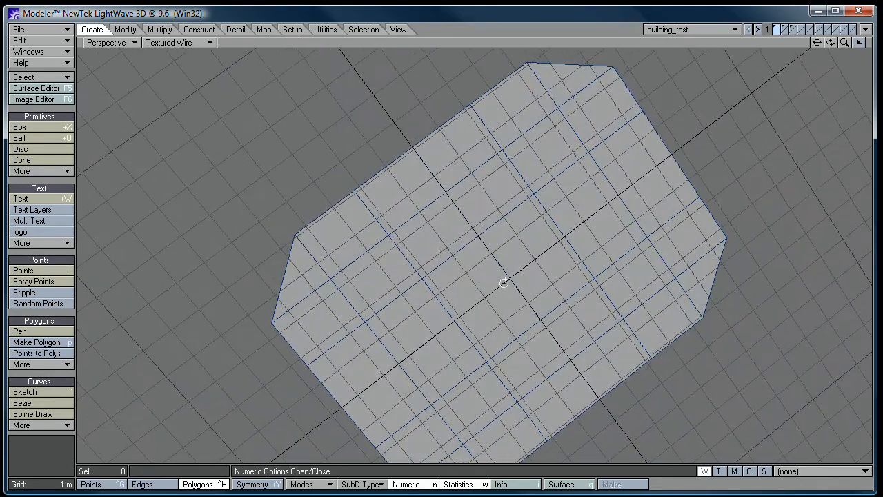
pyautogui.press('space')
pyautogui.press('space')
pyautogui.press('space')
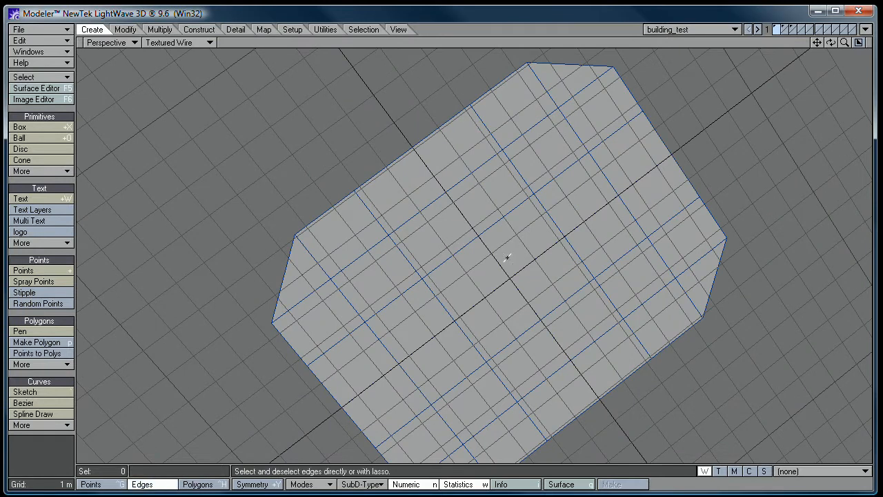
pyautogui.moveTo(508, 258)
pyautogui.mouseDown()
pyautogui.moveTo(510, 274)
pyautogui.moveTo(487, 278)
pyautogui.mouseUp()
pyautogui.press(']')
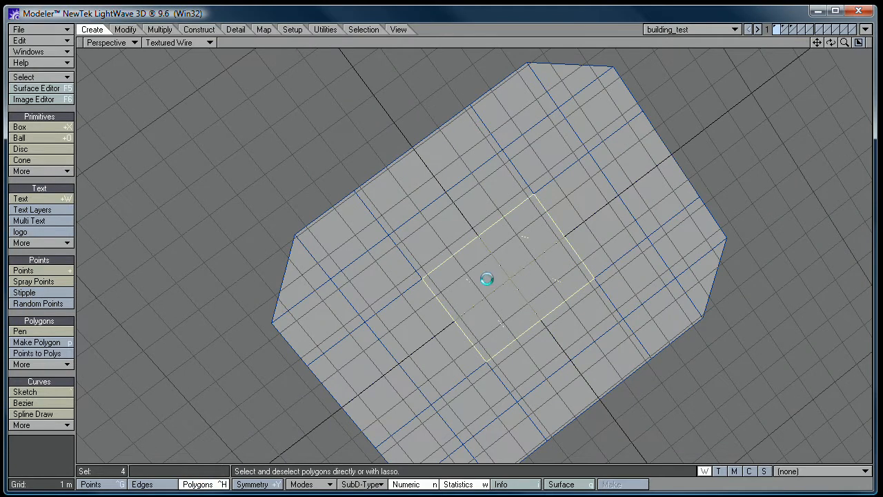
pyautogui.press('Delete')
pyautogui.keyDown('alt'); pyautogui.moveTo(434, 323); pyautogui.dragTo(357, 283); pyautogui.keyUp('alt')
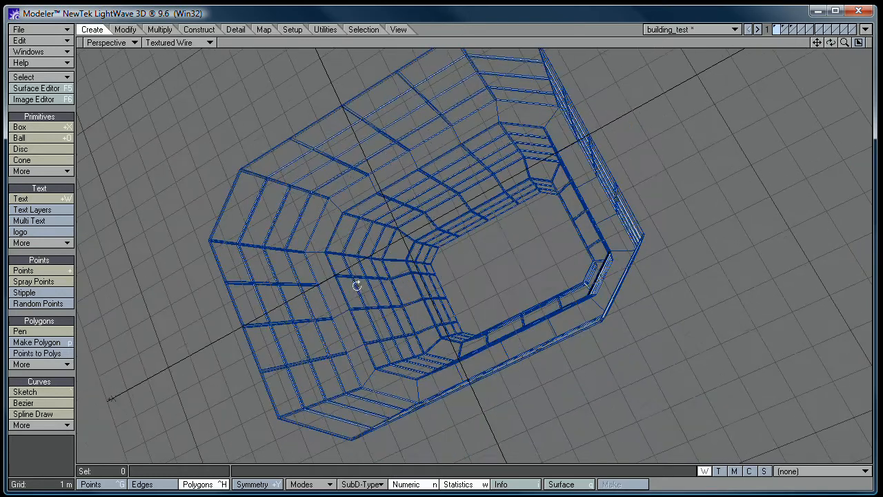
pyautogui.keyDown('alt'); pyautogui.moveTo(432, 156); pyautogui.dragTo(493, 144); pyautogui.keyUp('alt')
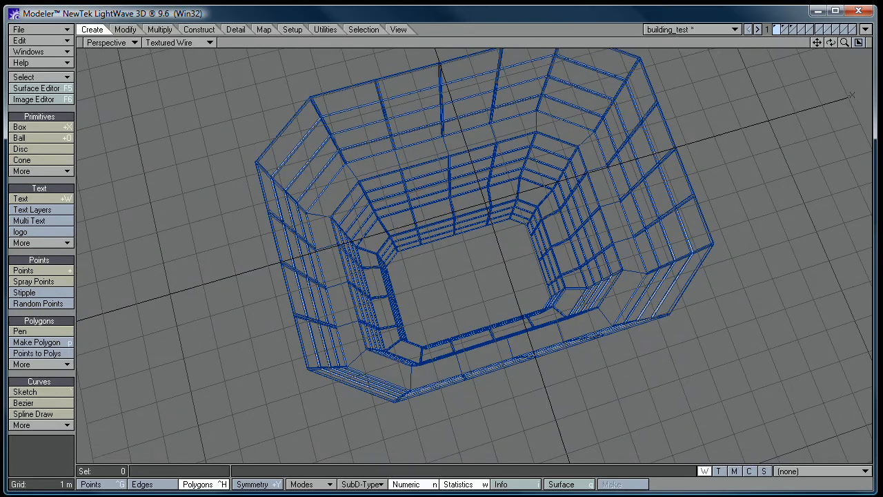
pyautogui.keyDown('alt'); pyautogui.moveTo(513, 196); pyautogui.dragTo(463, 230); pyautogui.keyUp('alt')
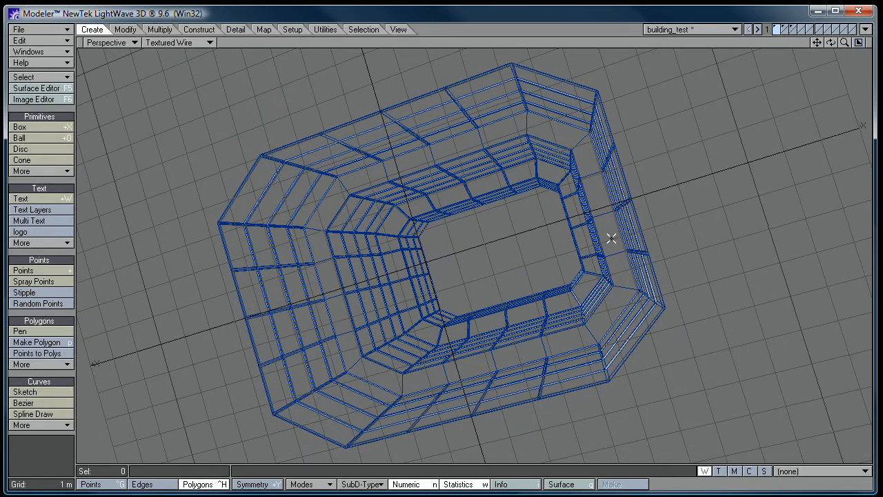
# Select the ten window polygons in the two upper rows of the building's middle section, and clear the selection
pyautogui.moveTo(611, 238)
pyautogui.keyDown('alt'); pyautogui.mouseDown()
pyautogui.moveTo(518, 140)
pyautogui.moveTo(460, 381)
pyautogui.moveTo(431, 133)
pyautogui.moveTo(476, 280)
pyautogui.moveTo(570, 253)
pyautogui.moveTo(365, 290)
pyautogui.mouseUp(); pyautogui.keyUp('alt')
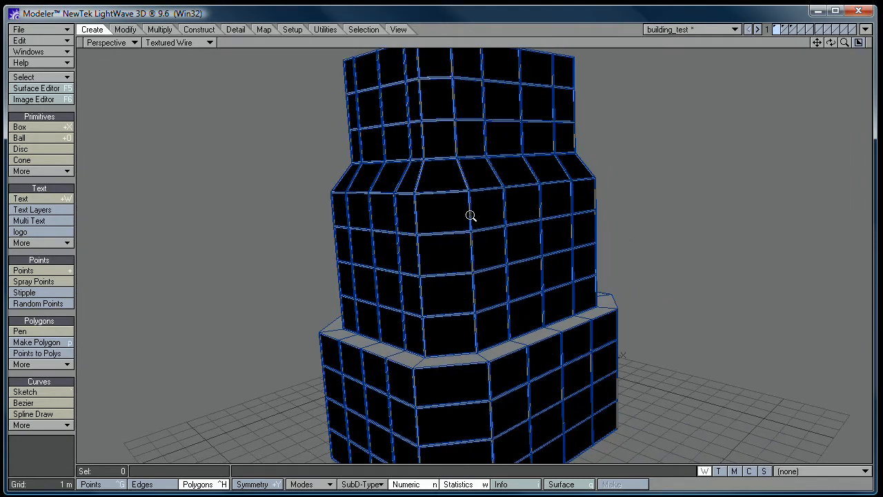
pyautogui.keyDown('ctrl'); pyautogui.keyDown('alt'); pyautogui.moveTo(470, 215); pyautogui.dragTo(402, 213); pyautogui.keyUp('alt'); pyautogui.keyUp('ctrl')
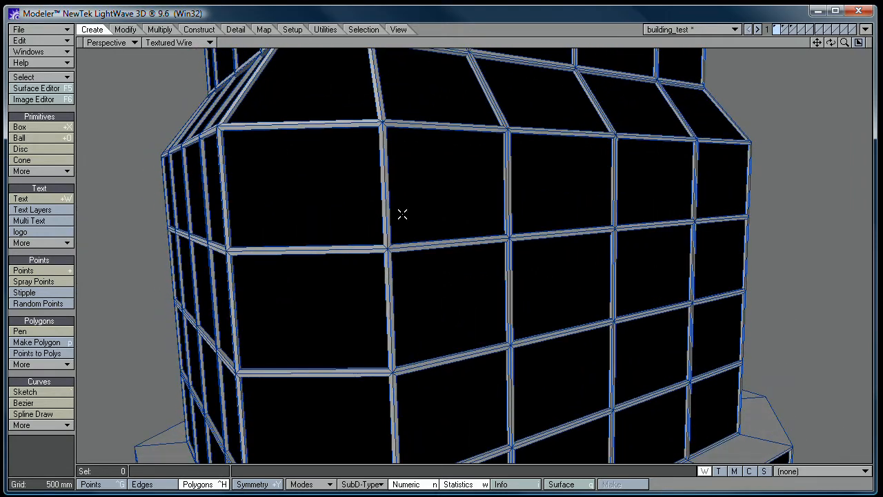
pyautogui.click(311, 182)
pyautogui.click(440, 174)
pyautogui.click(572, 179)
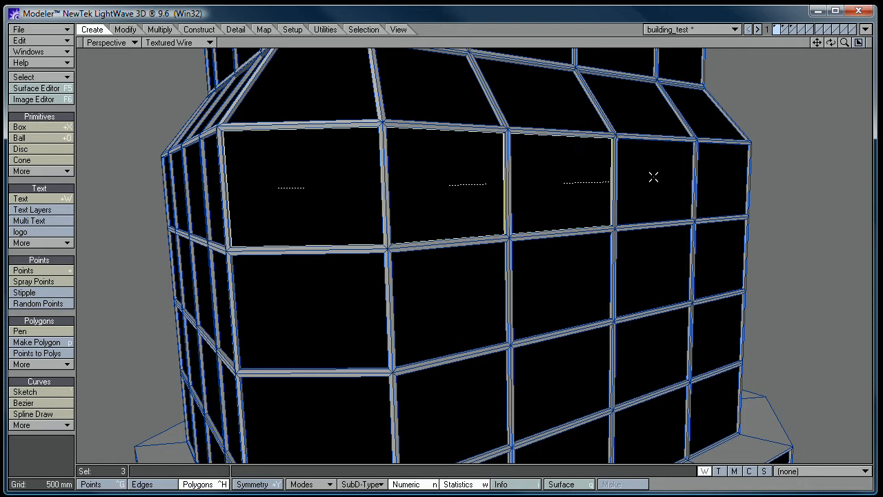
pyautogui.click(652, 177)
pyautogui.click(729, 191)
pyautogui.click(701, 277)
pyautogui.click(656, 276)
pyautogui.click(545, 297)
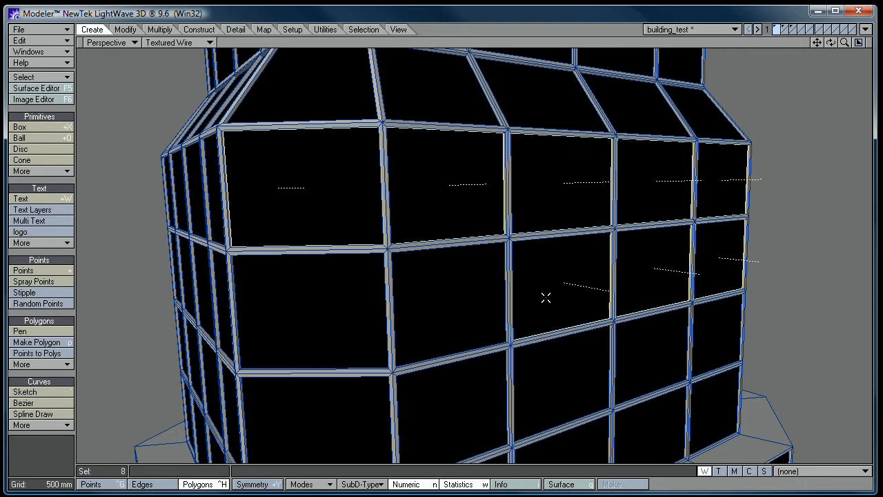
pyautogui.click(449, 305)
pyautogui.click(373, 313)
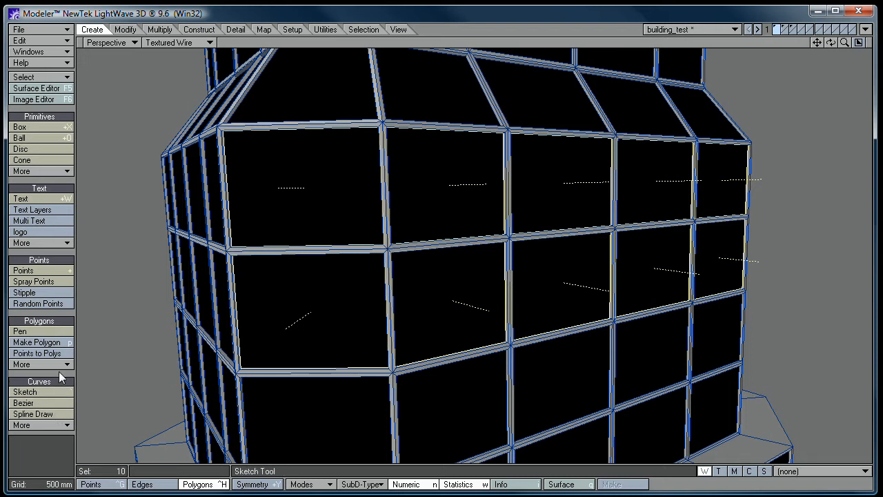
pyautogui.press('/')
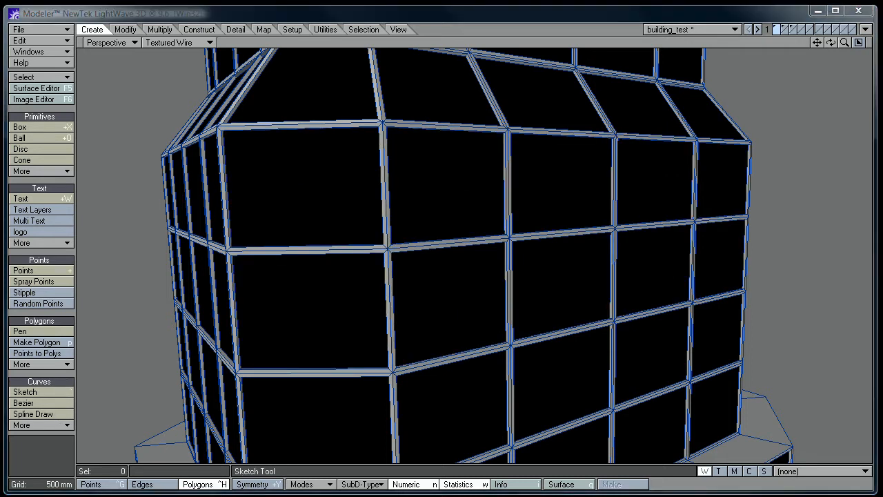
# Hide all frame polygons so that only the building's window polygons are displayed, with nothing selected
pyautogui.press('=')
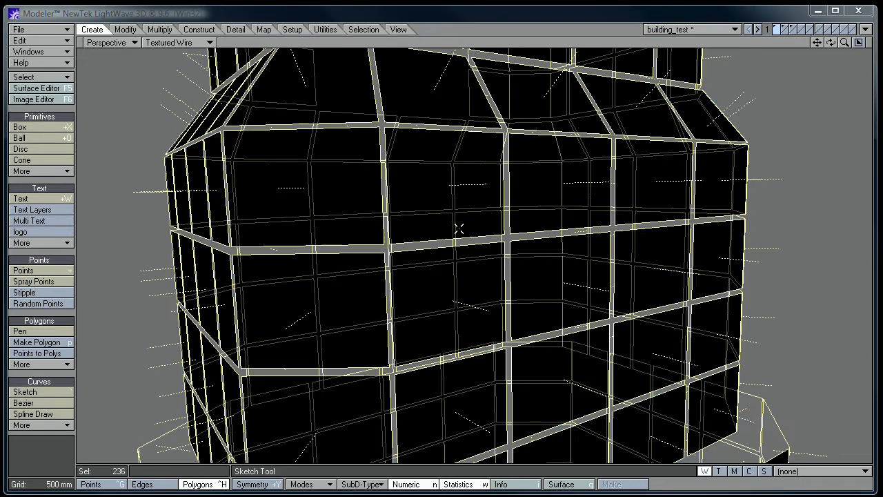
pyautogui.click(19, 374)
pyautogui.keyDown('alt'); pyautogui.moveTo(375, 258); pyautogui.dragTo(324, 208); pyautogui.keyUp('alt')
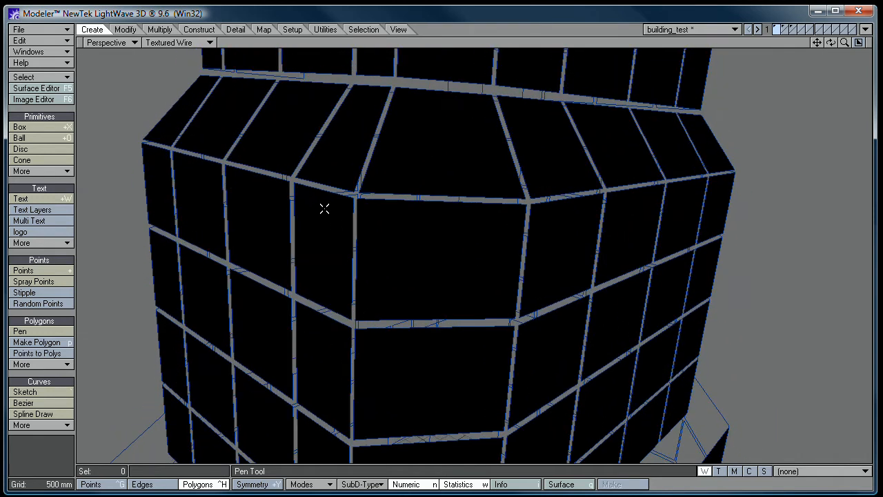
# Select the three neighbouring top-row windows around the chamfered corner of the middle section
pyautogui.click(326, 214)
pyautogui.click(403, 228)
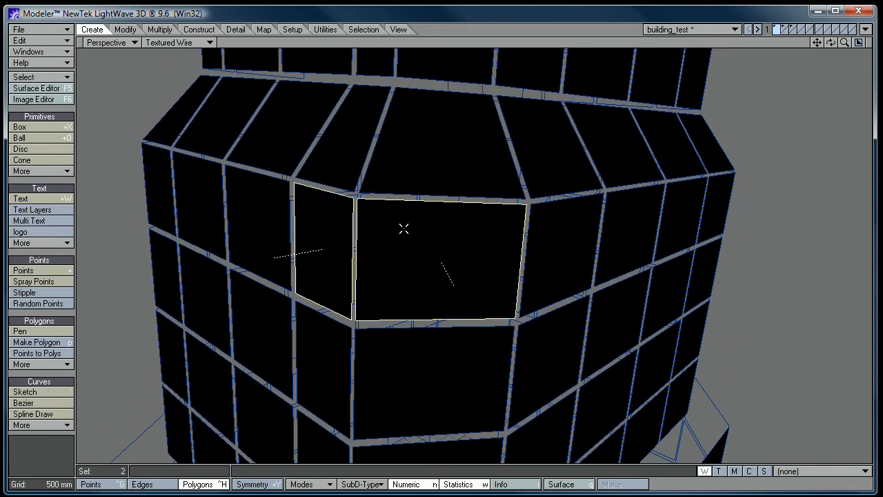
pyautogui.click(542, 250)
pyautogui.keyDown('alt'); pyautogui.moveTo(358, 249); pyautogui.dragTo(440, 328); pyautogui.keyUp('alt')
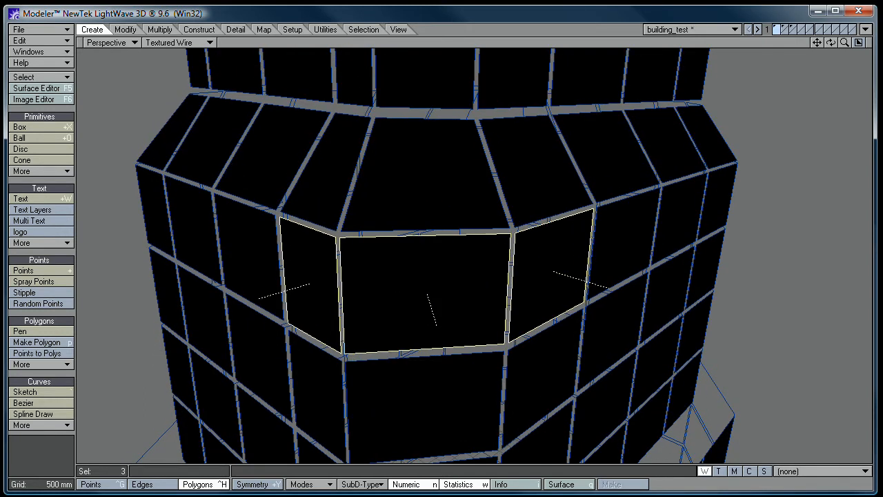
# Consult the "How vRoom works" page of the manual, and deselect the three corner windows back in Modeler
pyautogui.hotkey('alt', 'Tab')
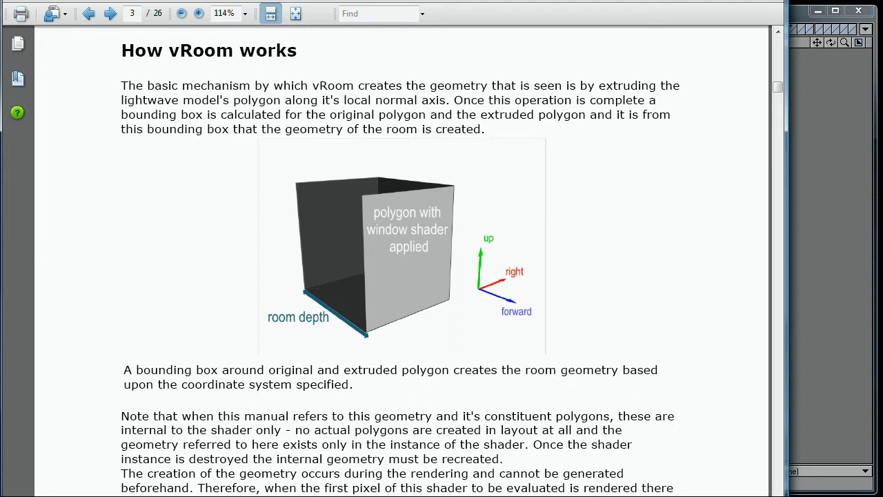
pyautogui.hotkey('alt', 'Tab')
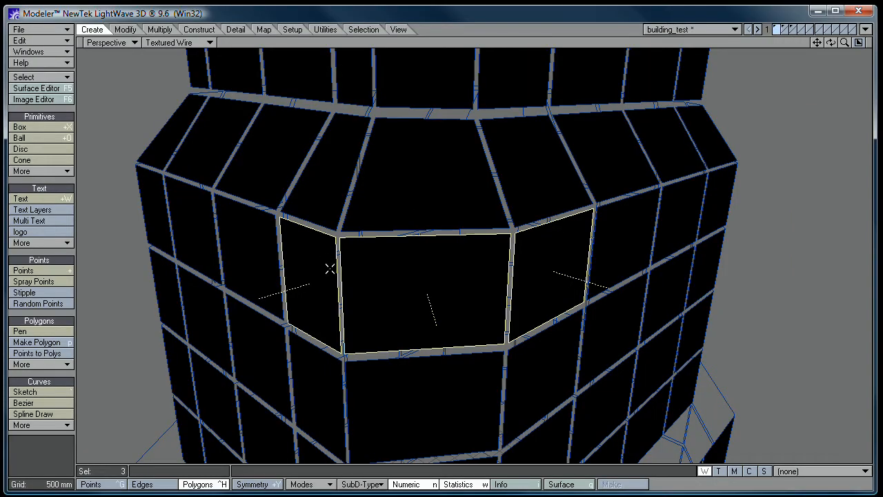
pyautogui.click(414, 266)
pyautogui.click(560, 262)
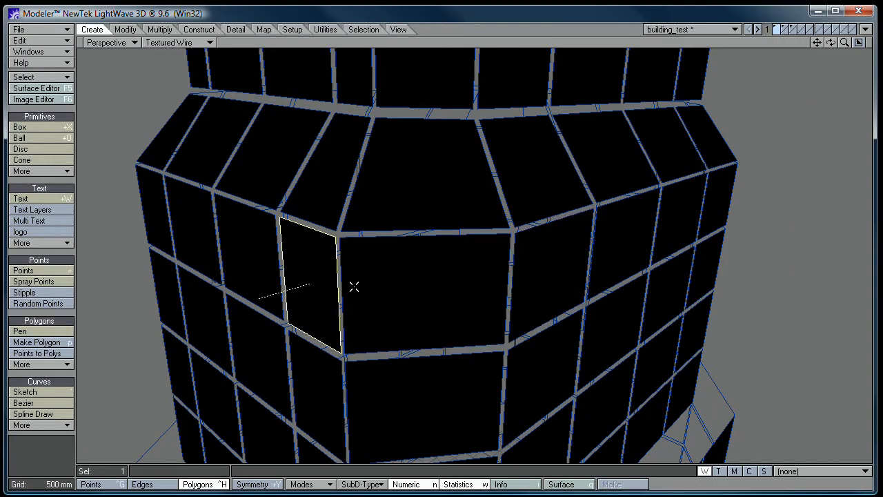
pyautogui.click(325, 251)
# Select the twelve windows in the three lowest rows on one side of the building's base, and clear the selection
pyautogui.keyDown('alt'); pyautogui.moveTo(514, 305); pyautogui.dragTo(470, 226); pyautogui.keyUp('alt')
pyautogui.keyDown('alt'); pyautogui.moveTo(493, 259); pyautogui.dragTo(361, 390); pyautogui.keyUp('alt')
pyautogui.moveTo(439, 343)
pyautogui.mouseDown()
pyautogui.moveTo(414, 396)
pyautogui.moveTo(454, 390)
pyautogui.mouseUp()
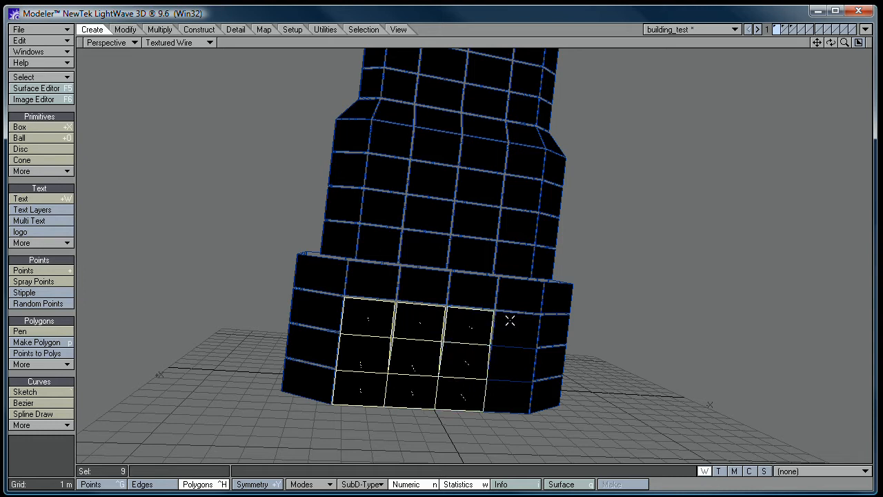
pyautogui.moveTo(509, 320); pyautogui.dragTo(506, 318)
pyautogui.keyDown('ctrl'); pyautogui.keyDown('alt'); pyautogui.moveTo(445, 340); pyautogui.dragTo(475, 352); pyautogui.keyUp('alt'); pyautogui.keyUp('ctrl')
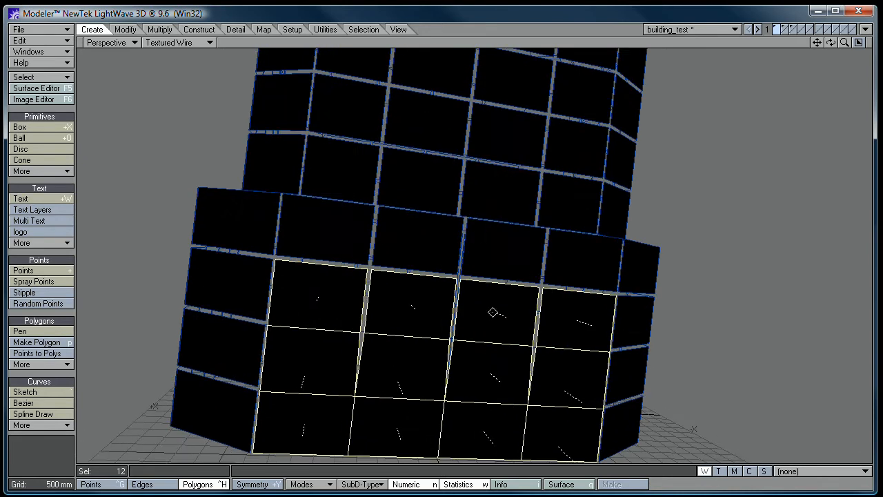
pyautogui.keyDown('alt'); pyautogui.keyDown('shift'); pyautogui.moveTo(492, 312); pyautogui.dragTo(331, 245); pyautogui.keyUp('shift'); pyautogui.keyUp('alt')
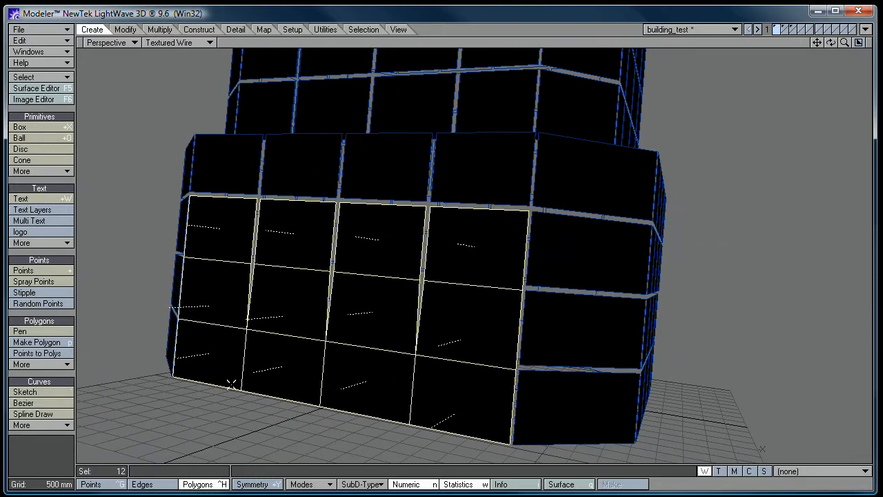
pyautogui.click(39, 431)
# Select the three edge-sharing windows that wrap around the chamfered corner in the middle section's top row
pyautogui.keyDown('alt'); pyautogui.moveTo(467, 142); pyautogui.dragTo(577, 345); pyautogui.keyUp('alt')
pyautogui.keyDown('alt'); pyautogui.moveTo(601, 200); pyautogui.dragTo(566, 305); pyautogui.keyUp('alt')
pyautogui.keyDown('alt'); pyautogui.keyDown('shift'); pyautogui.moveTo(592, 221); pyautogui.dragTo(607, 279); pyautogui.keyUp('shift'); pyautogui.keyUp('alt')
pyautogui.keyDown('ctrl'); pyautogui.keyDown('alt'); pyautogui.moveTo(493, 257); pyautogui.dragTo(398, 186); pyautogui.keyUp('alt'); pyautogui.keyUp('ctrl')
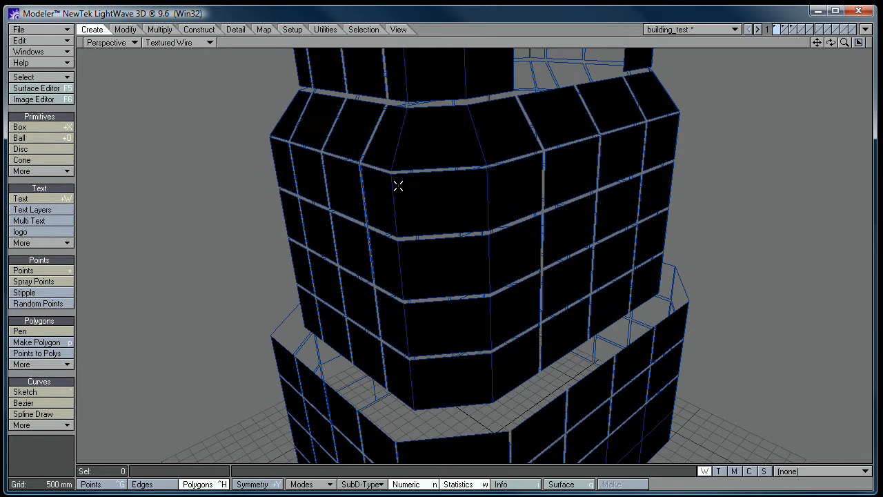
pyautogui.click(394, 188)
pyautogui.click(386, 193)
pyautogui.click(494, 187)
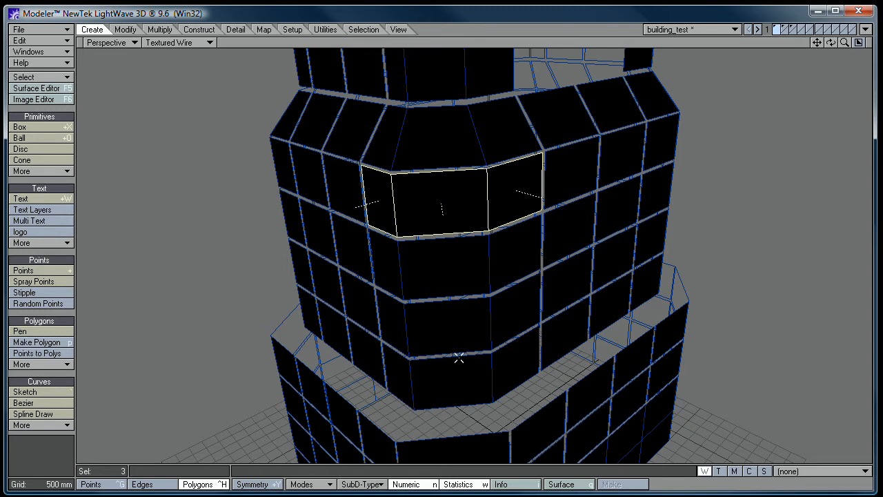
pyautogui.keyDown('alt'); pyautogui.moveTo(412, 199); pyautogui.dragTo(387, 251); pyautogui.keyUp('alt')
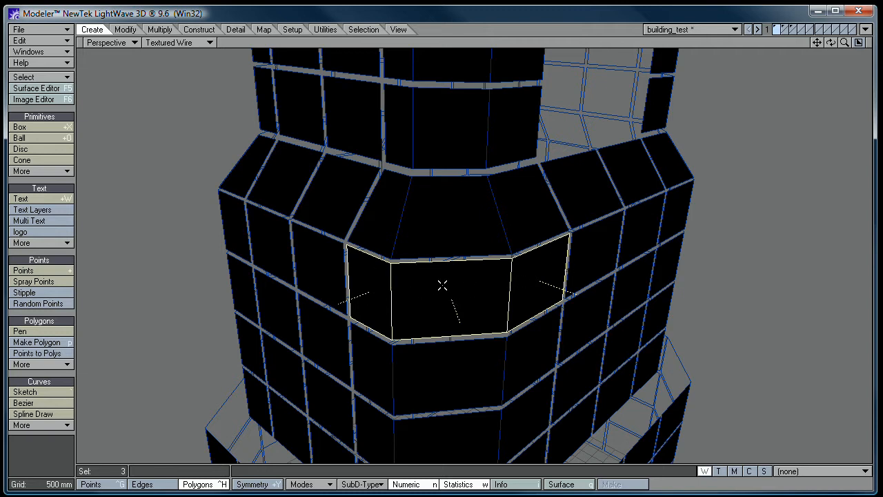
# Isolate the three selected windows, display them in a full-size top view, and clear the selection
pyautogui.press('=')
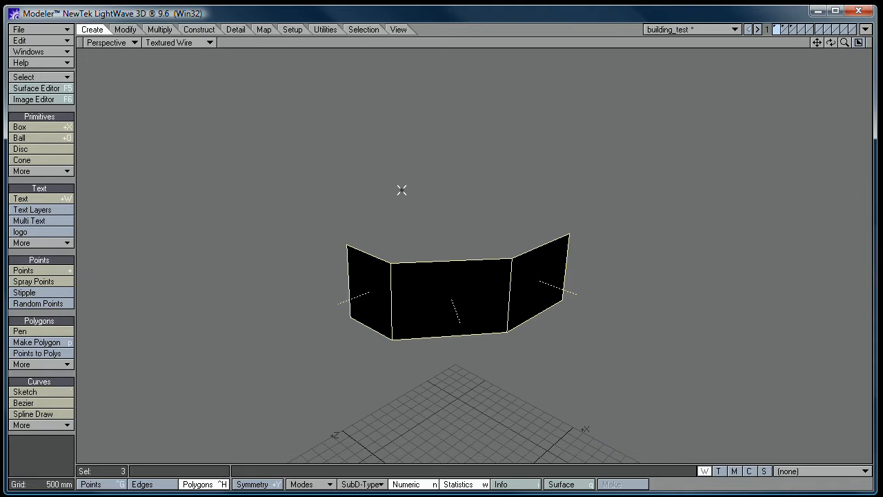
pyautogui.press('0')
pyautogui.press('a')
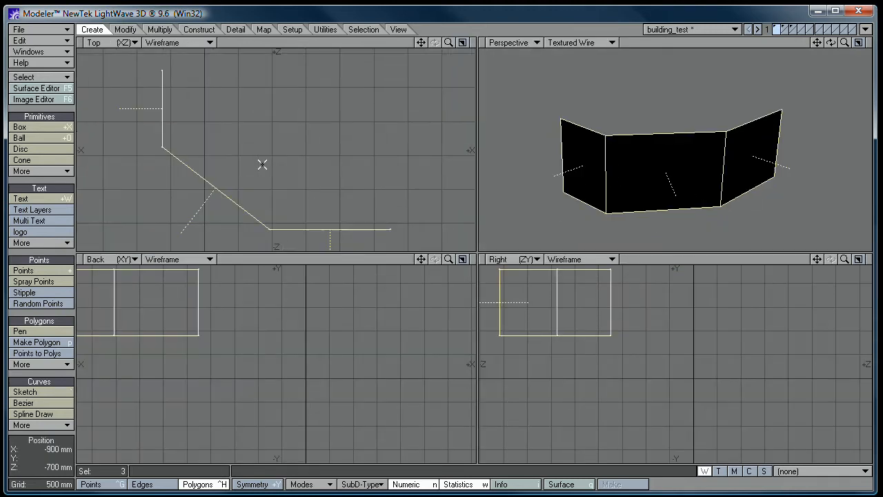
pyautogui.press('0')
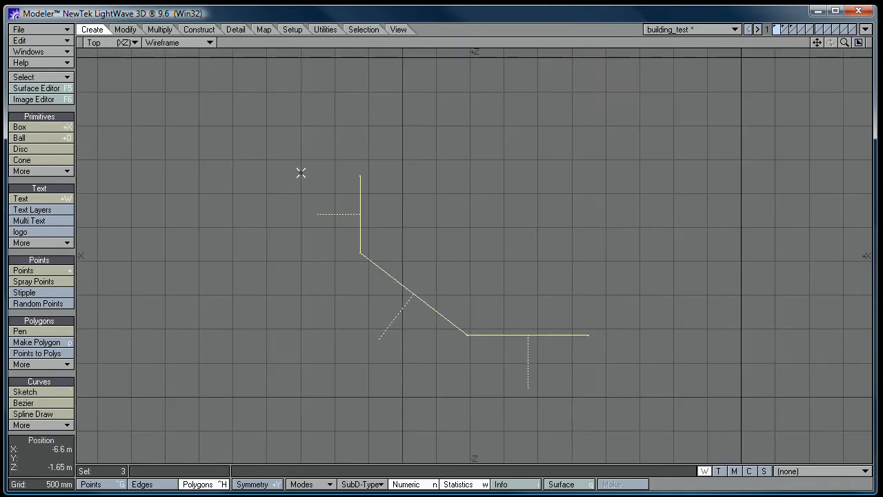
pyautogui.press('.')
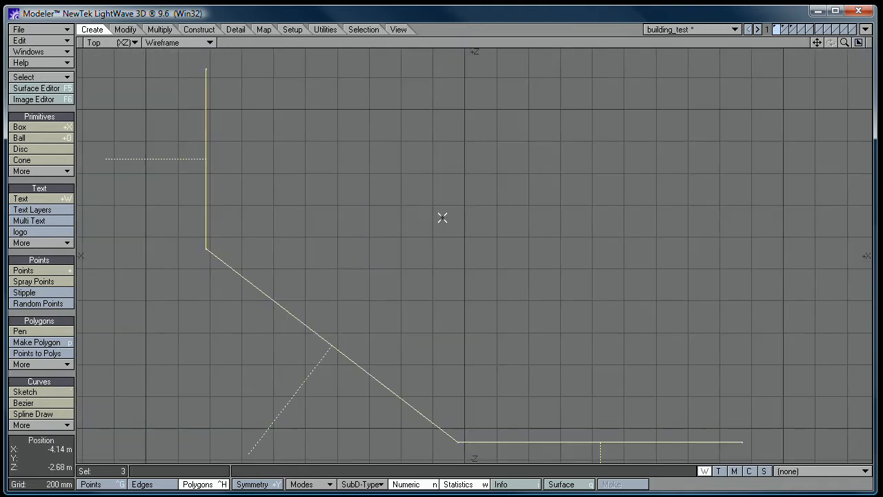
pyautogui.click(48, 373)
pyautogui.keyDown('ctrl'); pyautogui.keyDown('alt'); pyautogui.moveTo(477, 222); pyautogui.dragTo(393, 266); pyautogui.keyUp('alt'); pyautogui.keyUp('ctrl')
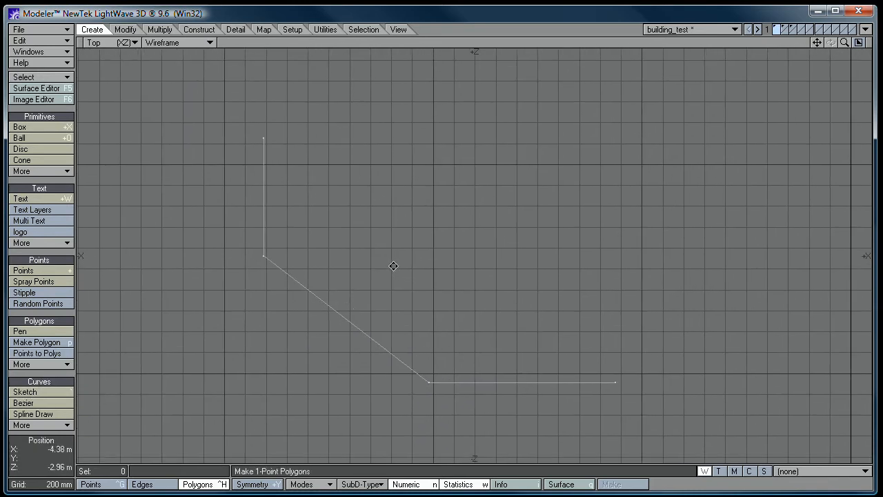
# Extrude only the window that runs along the Z axis straight inward along the X axis to represent its room
pyautogui.click(266, 184)
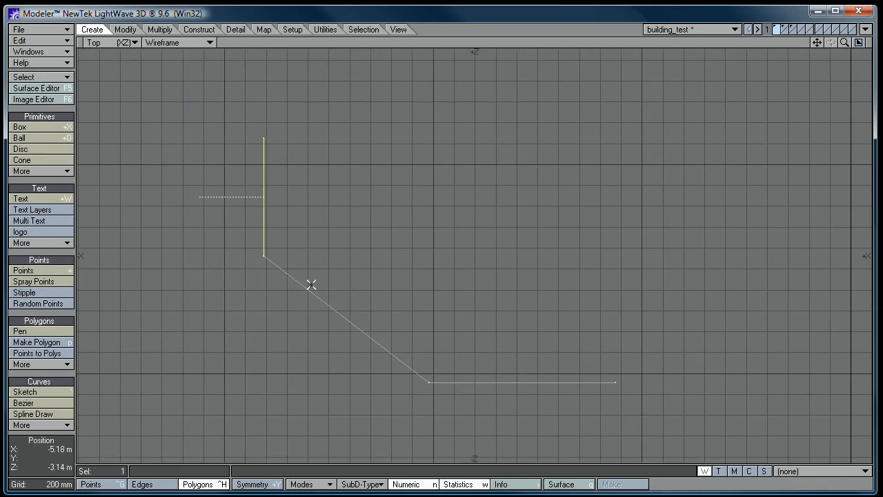
pyautogui.click(311, 284)
pyautogui.click(509, 382)
pyautogui.click(452, 383)
pyautogui.click(403, 363)
pyautogui.hotkey('shift', 'e')
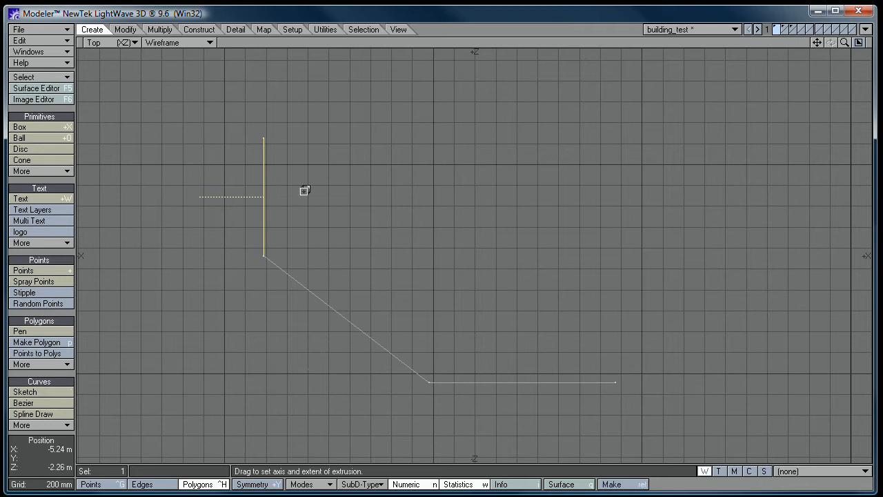
pyautogui.moveTo(288, 205); pyautogui.dragTo(572, 206)
pyautogui.press('space')
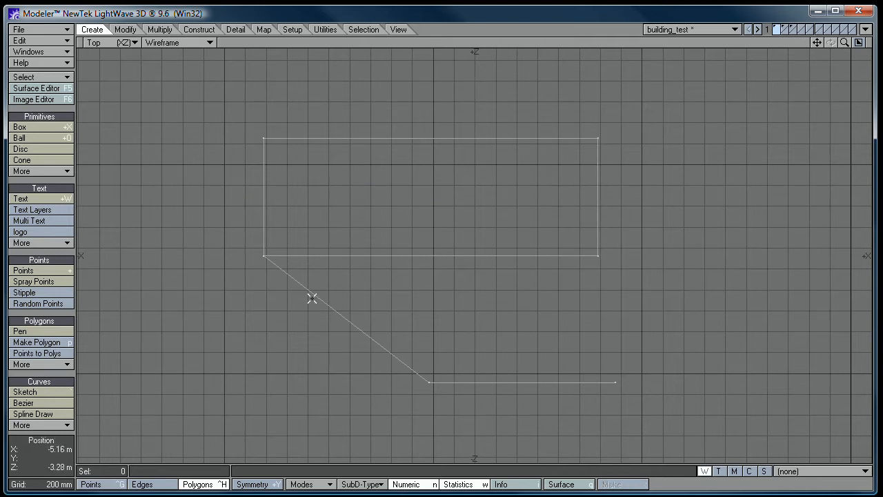
# Extrude the diagonal corner window inward, perpendicular to its face, so that its room volume crosses the first one
pyautogui.click(341, 308)
pyautogui.hotkey('shift', 'e')
pyautogui.moveTo(334, 304); pyautogui.dragTo(509, 90)
pyautogui.press('Return')
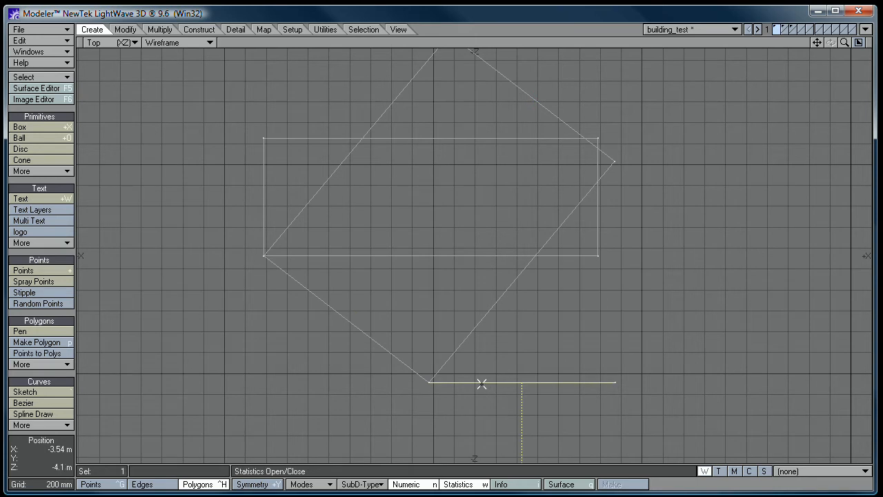
# Extrude the remaining window about 2.96 m inward along the Z axis and fit all three room volumes in the four-view layout
pyautogui.hotkey('shift', 'e')
pyautogui.moveTo(481, 213); pyautogui.dragTo(470, 86)
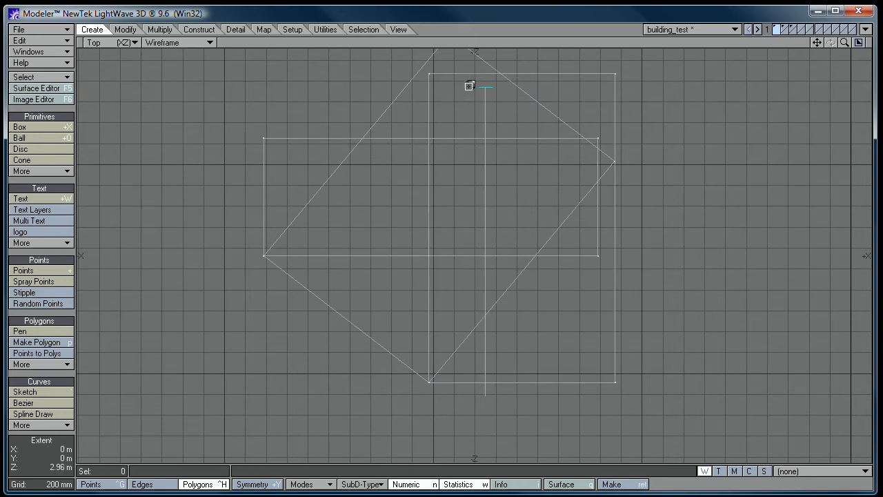
pyautogui.press('Return')
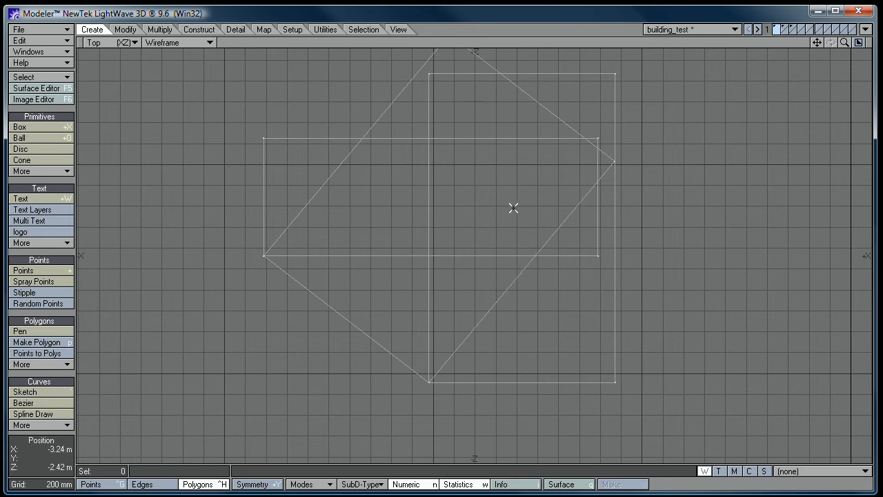
pyautogui.keyDown('alt'); pyautogui.moveTo(502, 179); pyautogui.dragTo(458, 227); pyautogui.keyUp('alt')
pyautogui.press('KP_0')
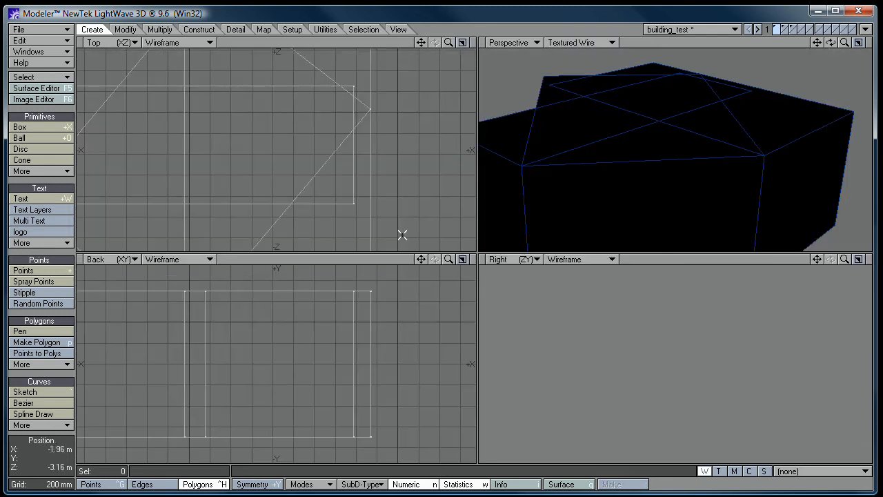
pyautogui.press('a')
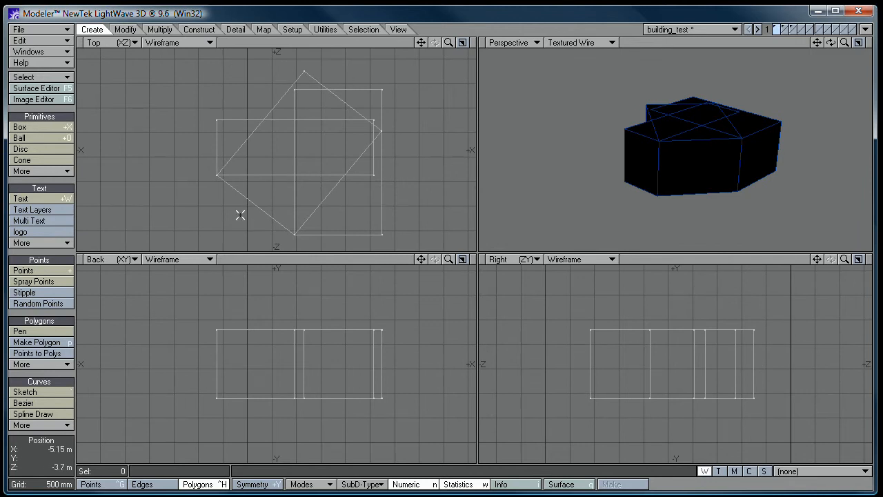
# Create a box that encloses all three overlapping room volumes, matching their outer extents in width, depth and height
pyautogui.hotkey('shift', 'x')
pyautogui.moveTo(209, 59); pyautogui.dragTo(381, 235)
pyautogui.moveTo(290, 65); pyautogui.dragTo(292, 70)
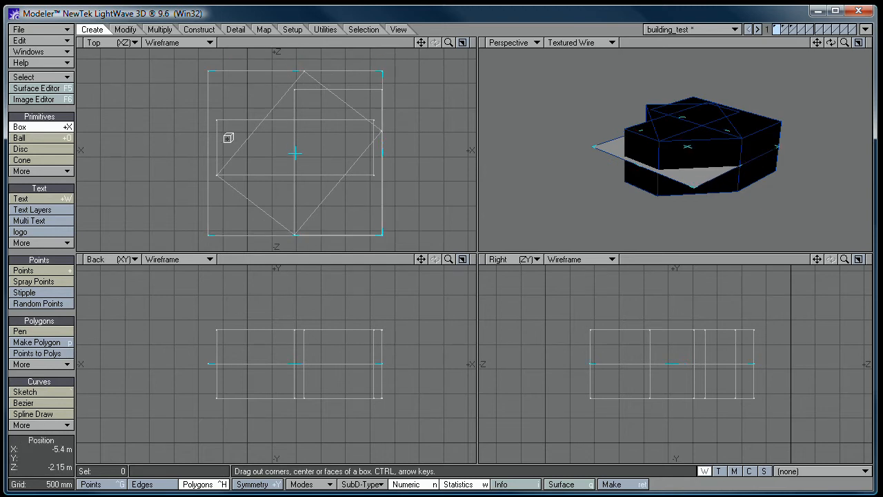
pyautogui.moveTo(211, 152); pyautogui.dragTo(216, 152)
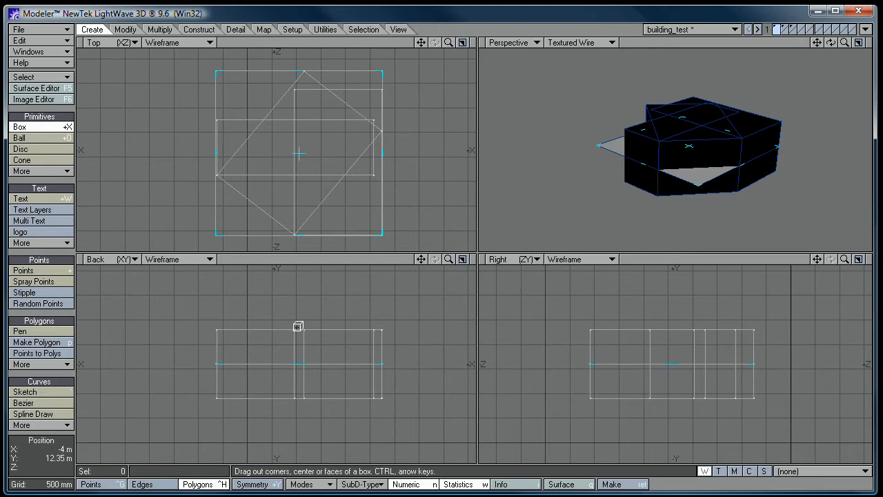
pyautogui.moveTo(296, 327); pyautogui.dragTo(298, 400)
pyautogui.keyDown('alt'); pyautogui.moveTo(625, 100); pyautogui.dragTo(667, 148); pyautogui.keyUp('alt')
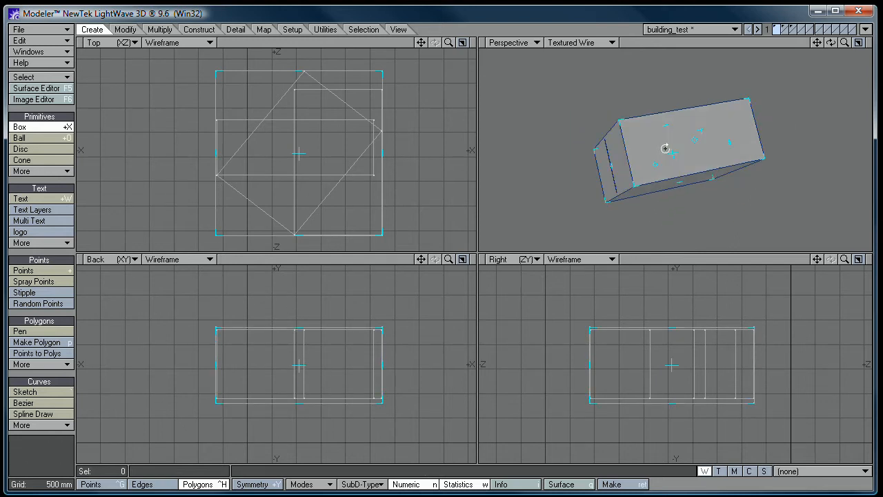
pyautogui.press('KP_0')
pyautogui.keyDown('alt'); pyautogui.moveTo(459, 197); pyautogui.dragTo(409, 228); pyautogui.keyUp('alt')
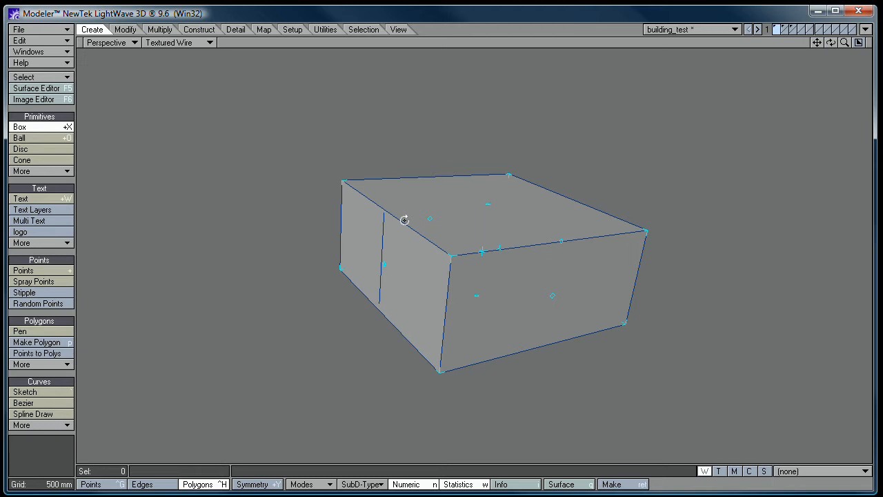
pyautogui.press('Return')
# Undo the enclosing box and the window extrusions, and unhide the rest of the building
pyautogui.press('u')
pyautogui.press('u')
pyautogui.press('u')
pyautogui.press('u')
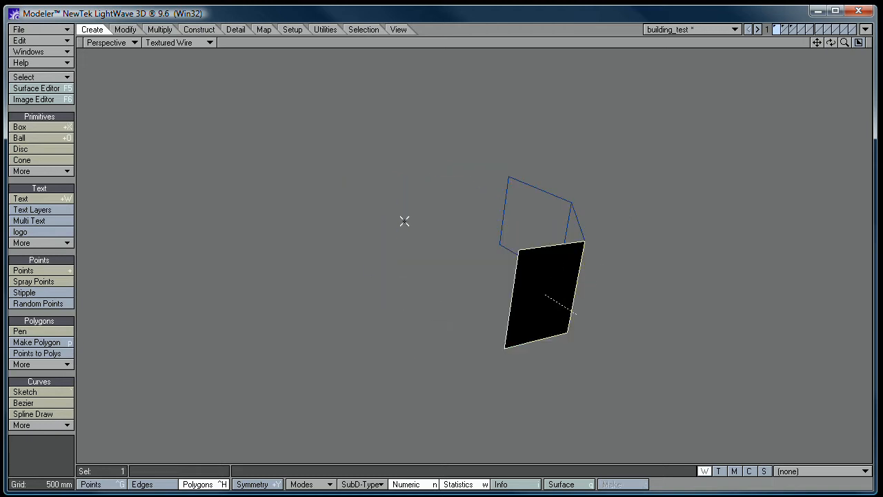
pyautogui.press('\\')
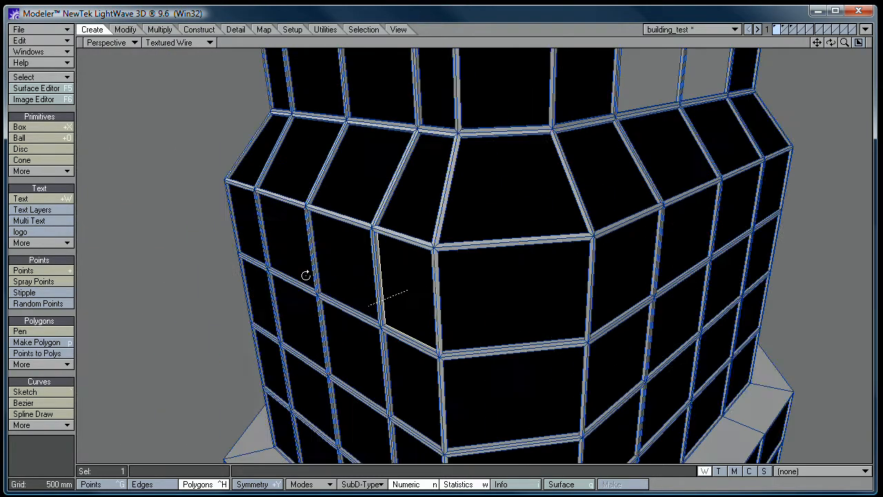
pyautogui.keyDown('alt'); pyautogui.moveTo(306, 276); pyautogui.dragTo(349, 291); pyautogui.keyUp('alt')
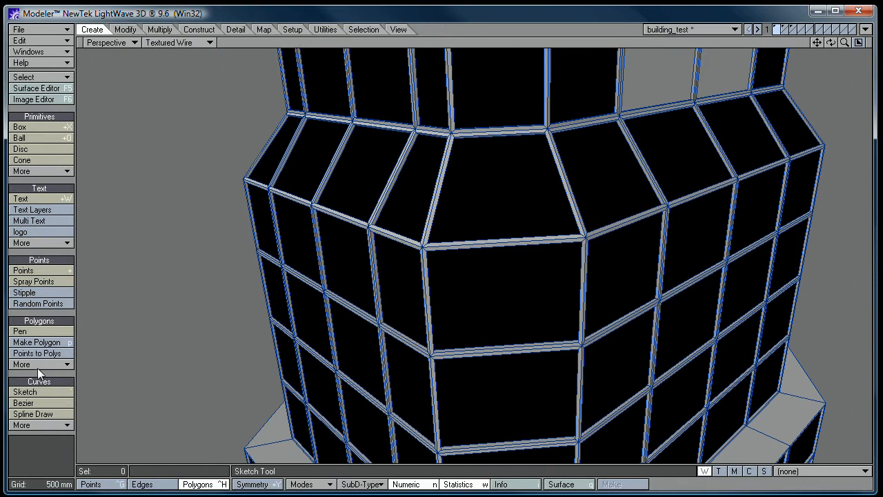
pyautogui.keyDown('ctrl'); pyautogui.keyDown('alt'); pyautogui.moveTo(650, 266); pyautogui.dragTo(390, 266); pyautogui.keyUp('alt'); pyautogui.keyUp('ctrl')
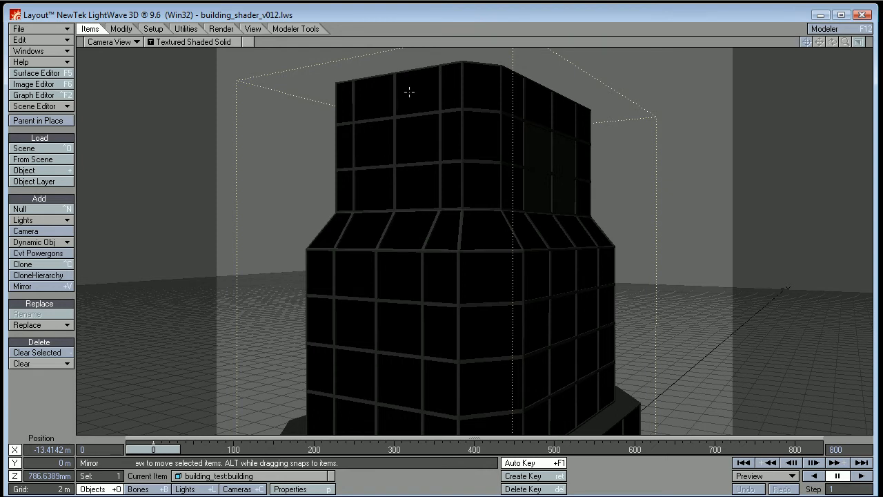
# In Layout, open the node editor for the building's windows surface and add a Eurisko vRoom node
pyautogui.press('F5')
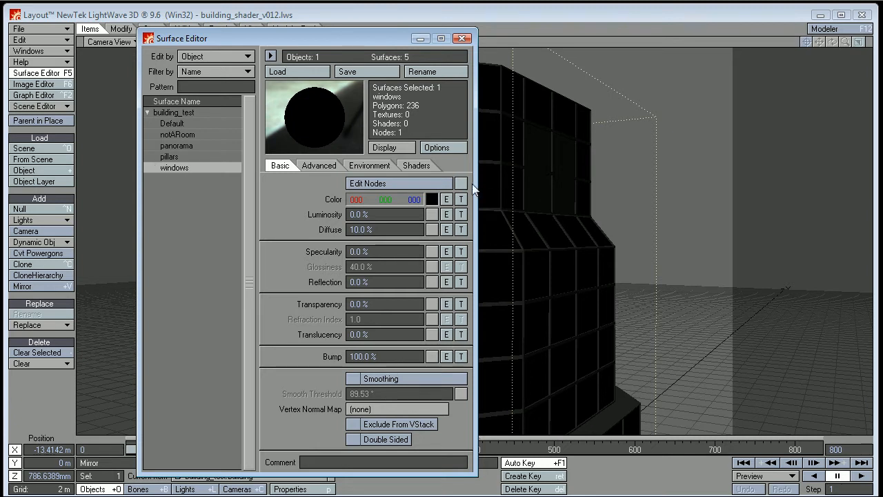
pyautogui.click(417, 182)
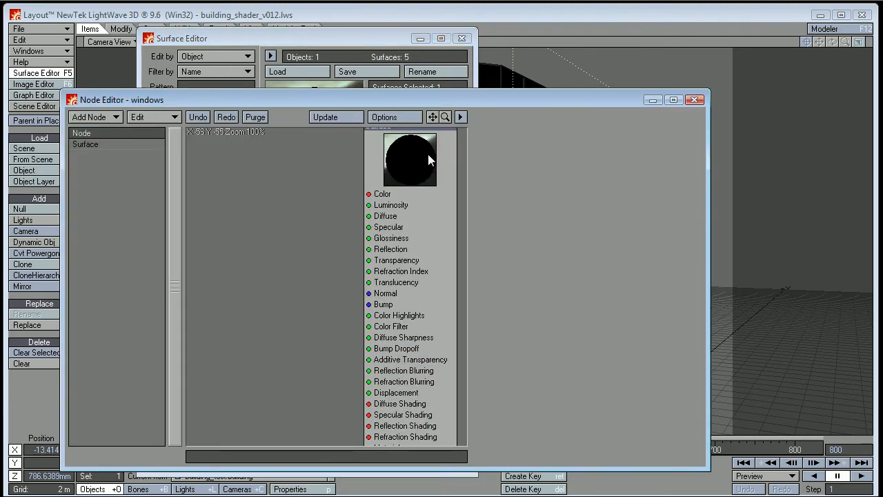
pyautogui.moveTo(423, 161); pyautogui.dragTo(425, 176)
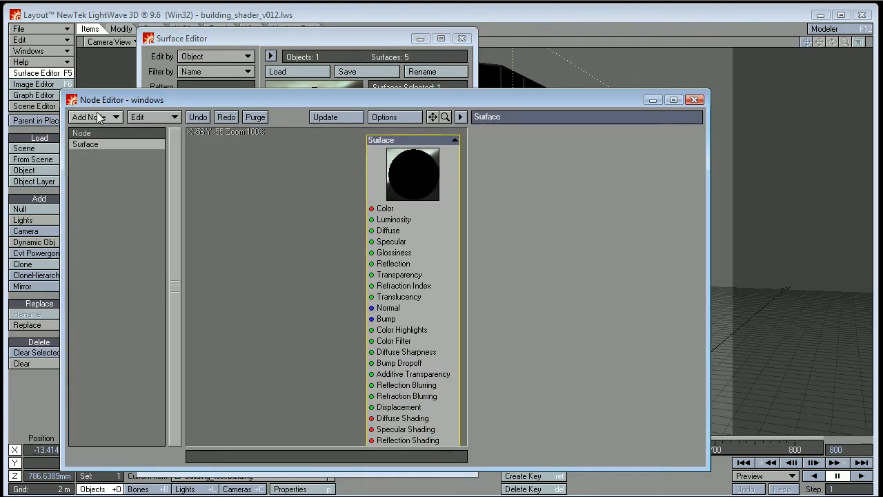
pyautogui.click(97, 117)
pyautogui.moveTo(118, 160)
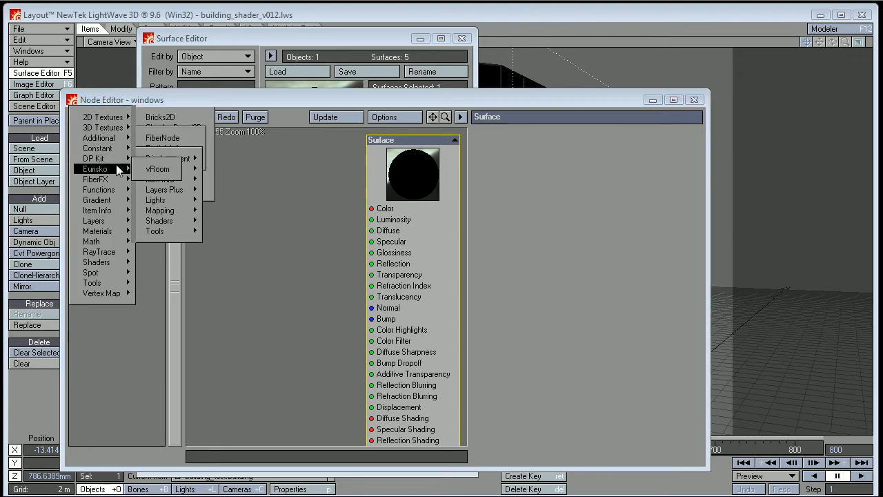
pyautogui.click(145, 170)
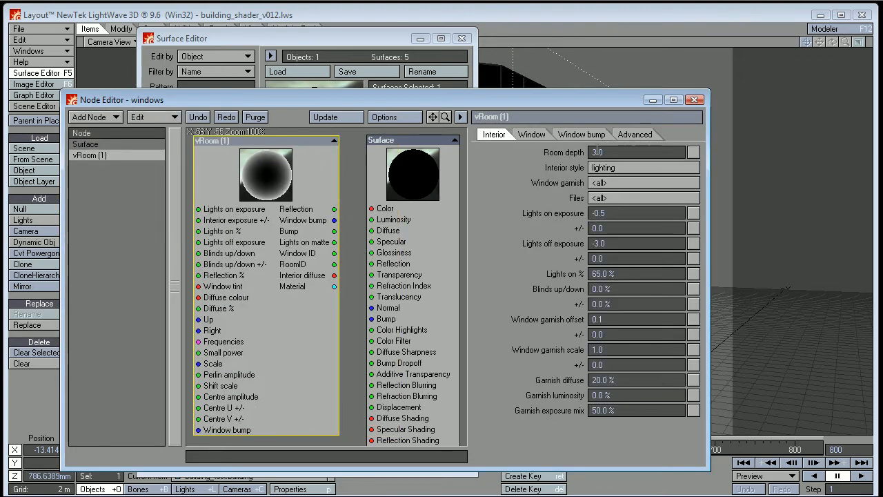
# Check the style directory path in the vRoom node's advanced settings and start browsing for a different folder
pyautogui.click(630, 138)
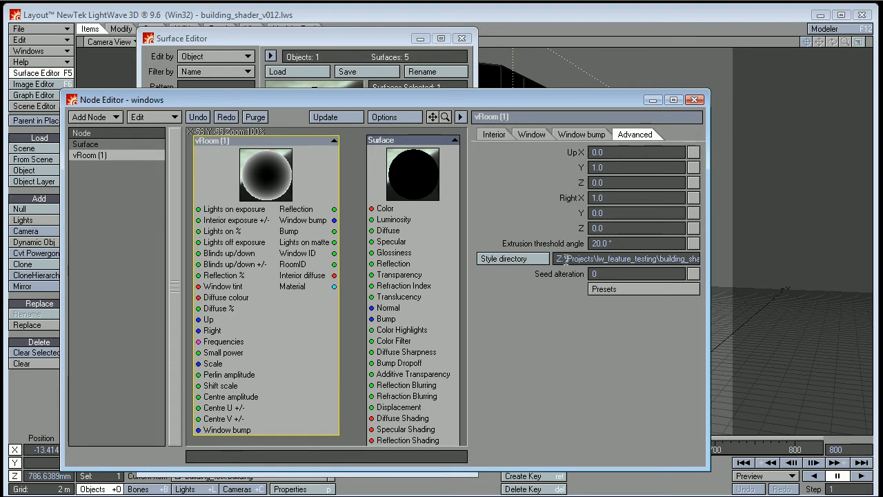
pyautogui.moveTo(564, 258); pyautogui.dragTo(800, 270)
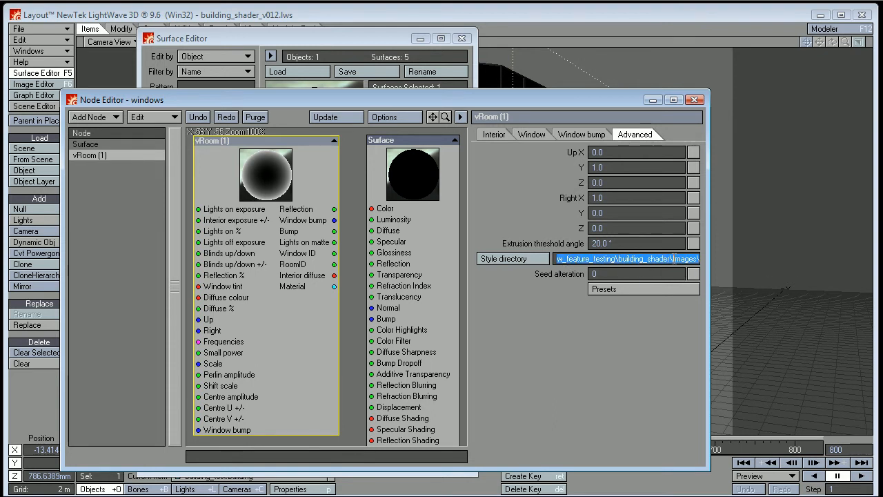
pyautogui.moveTo(671, 259); pyautogui.dragTo(707, 261)
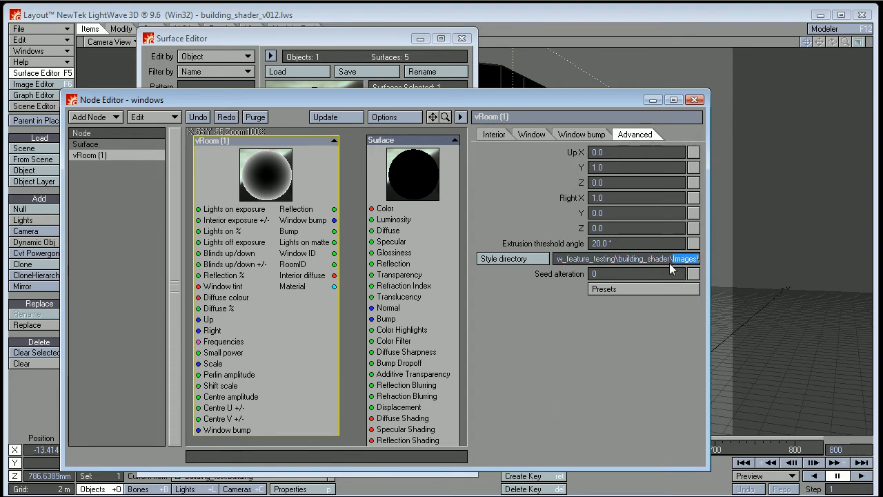
pyautogui.click(493, 261)
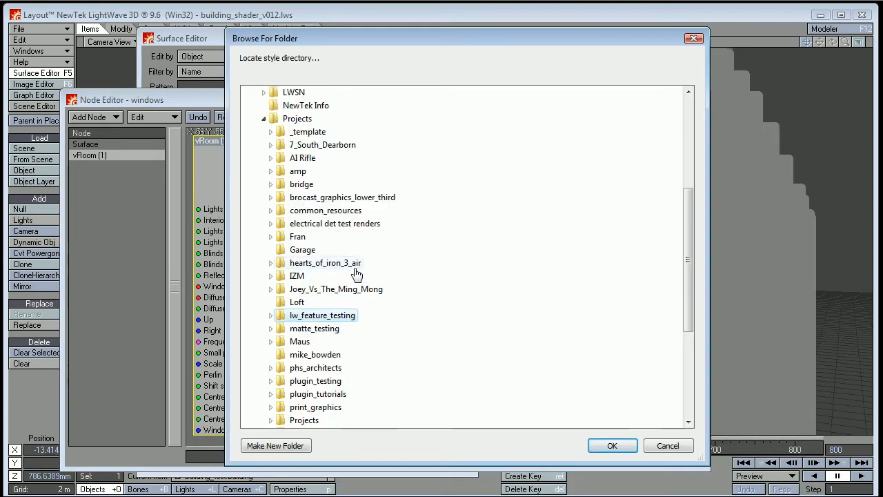
# Browse to common_resources inside the Projects folder on the Z: drive and expand its vRoom_library folder
pyautogui.scroll(-1, 366, 304)
pyautogui.scroll(-1, 372, 323)
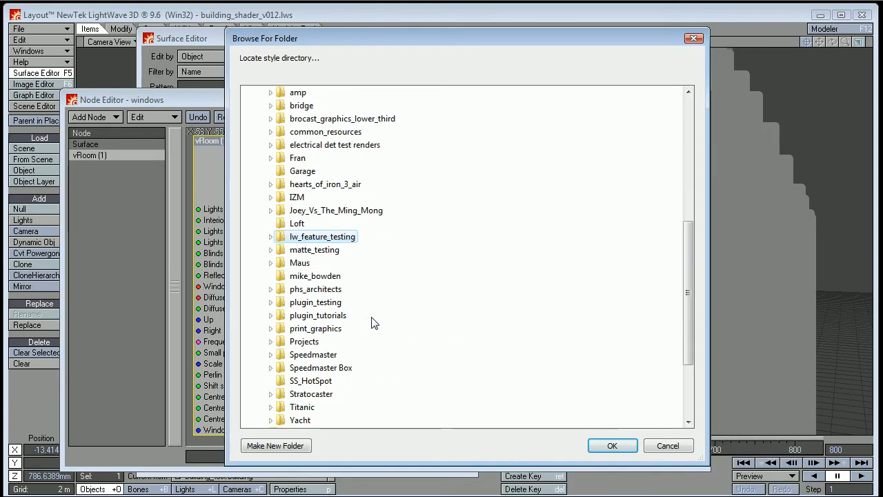
pyautogui.scroll(4, 373, 323)
pyautogui.click(264, 195)
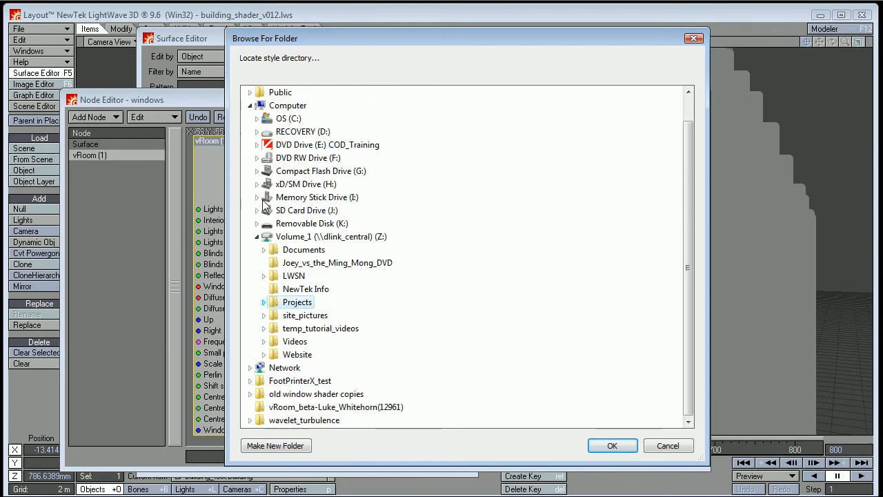
pyautogui.press('Right')
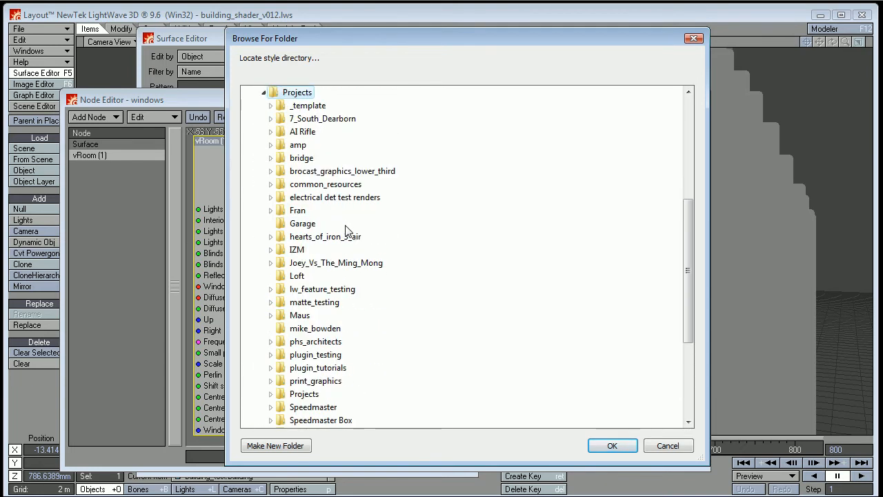
pyautogui.doubleClick(297, 186)
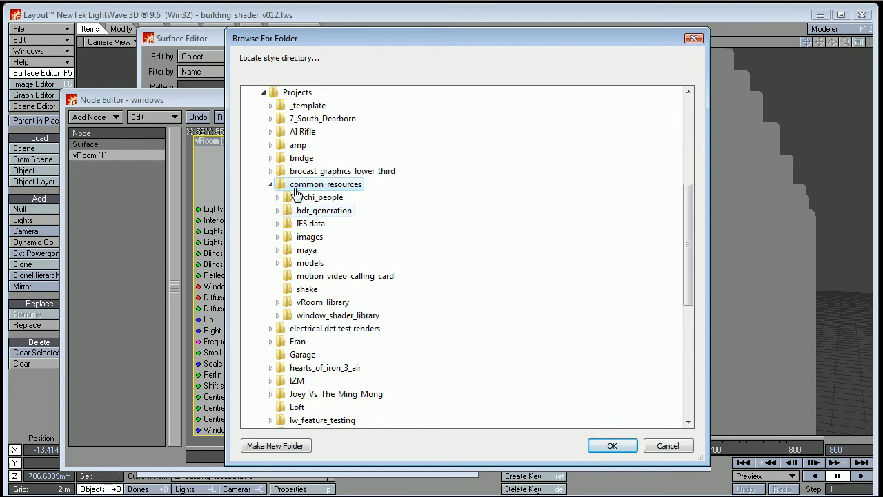
pyautogui.doubleClick(317, 304)
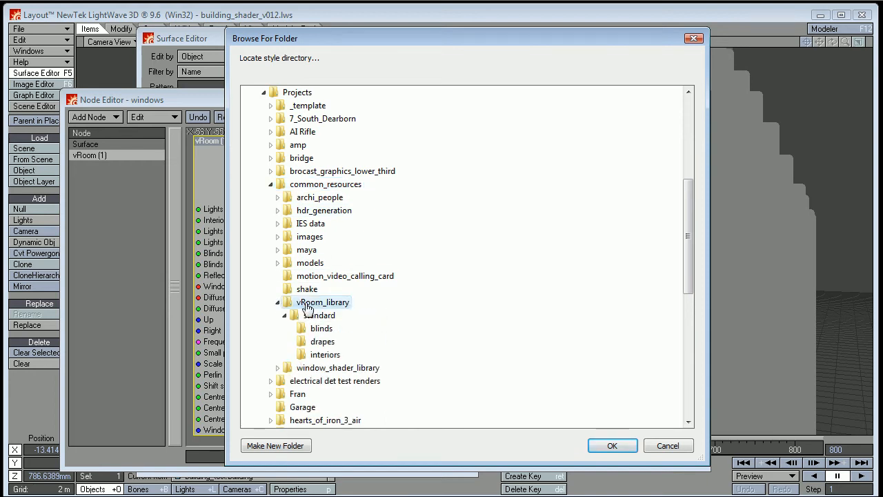
# Examine the standard style folder's blinds, drapes and interiors subfolders, and set the parent vRoom_library folder as the style directory
pyautogui.click(285, 316)
pyautogui.click(295, 329)
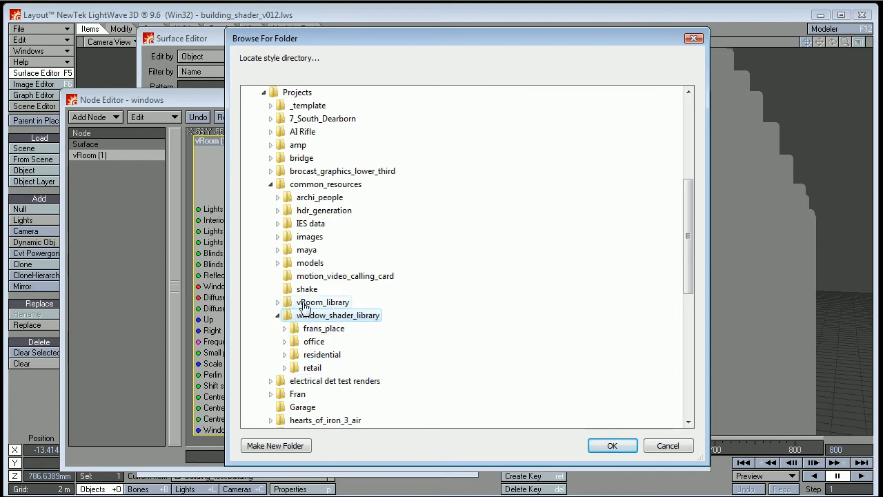
pyautogui.click(304, 302)
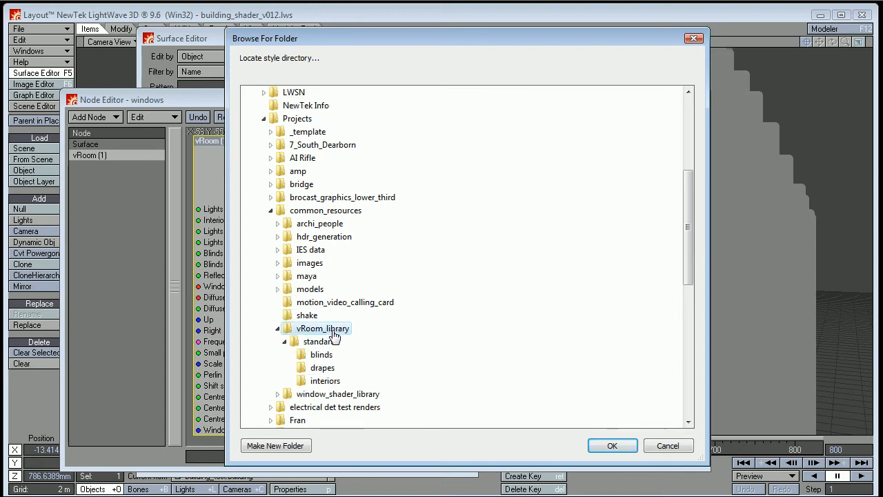
pyautogui.click(284, 342)
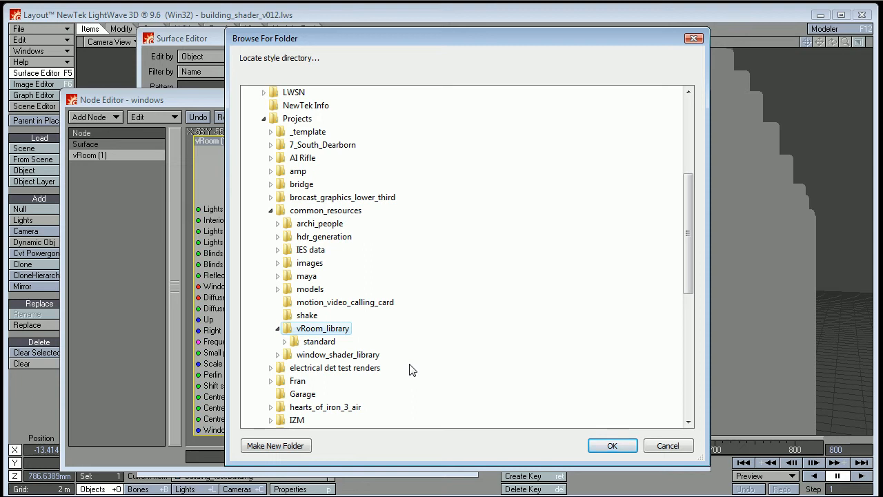
pyautogui.doubleClick(312, 342)
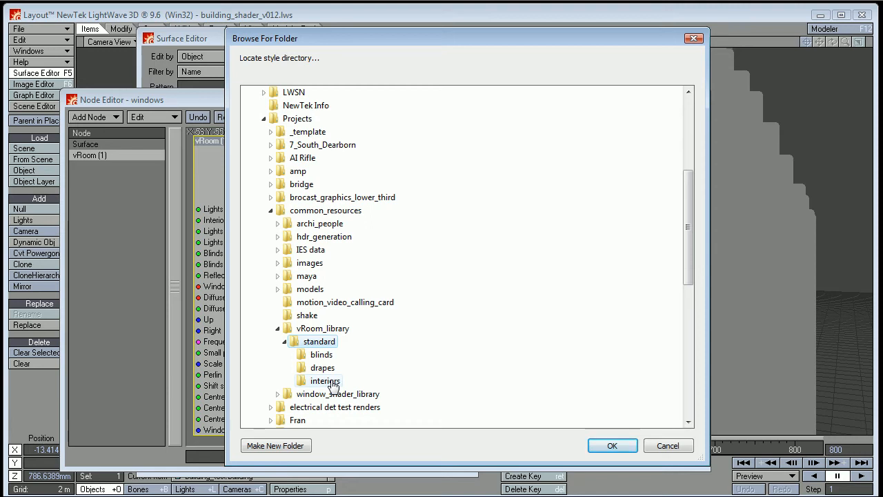
pyautogui.click(316, 330)
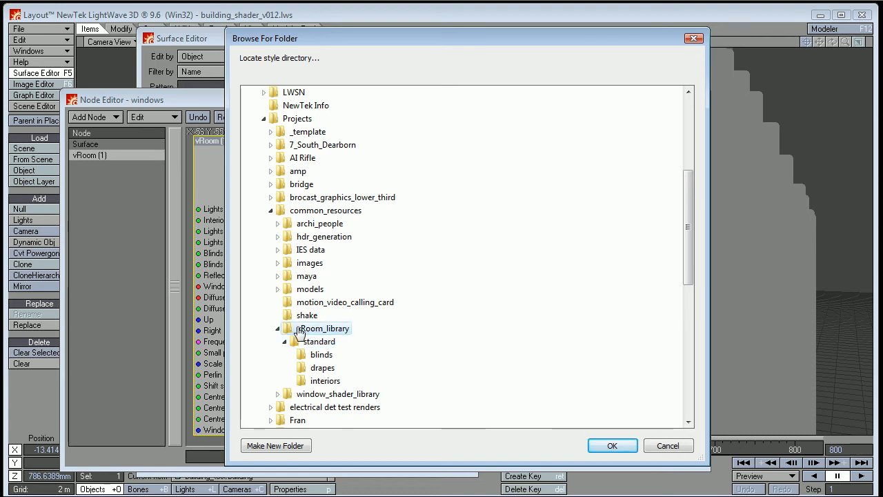
pyautogui.click(613, 446)
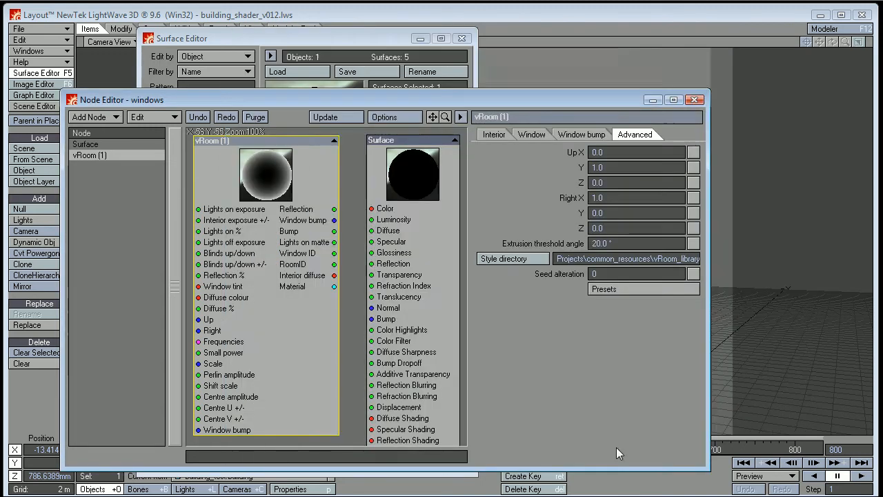
# Check which interior styles the vRoom node offers from the chosen style directory
pyautogui.click(503, 131)
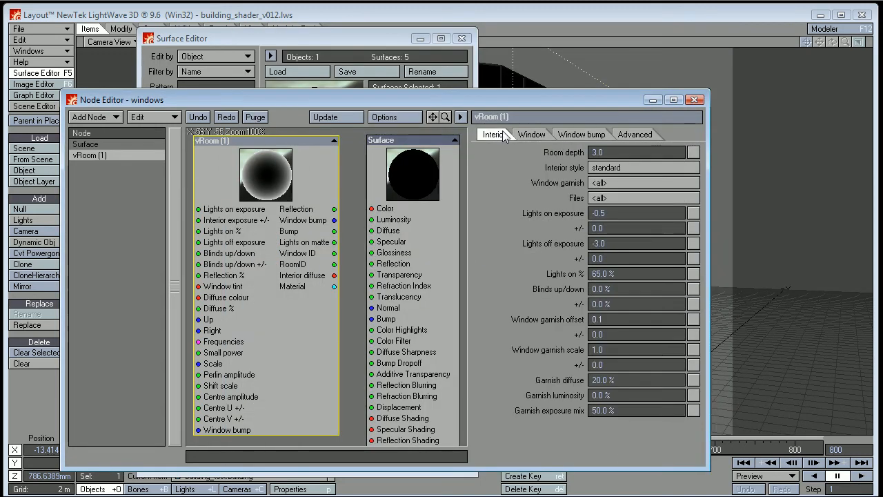
pyautogui.click(613, 167)
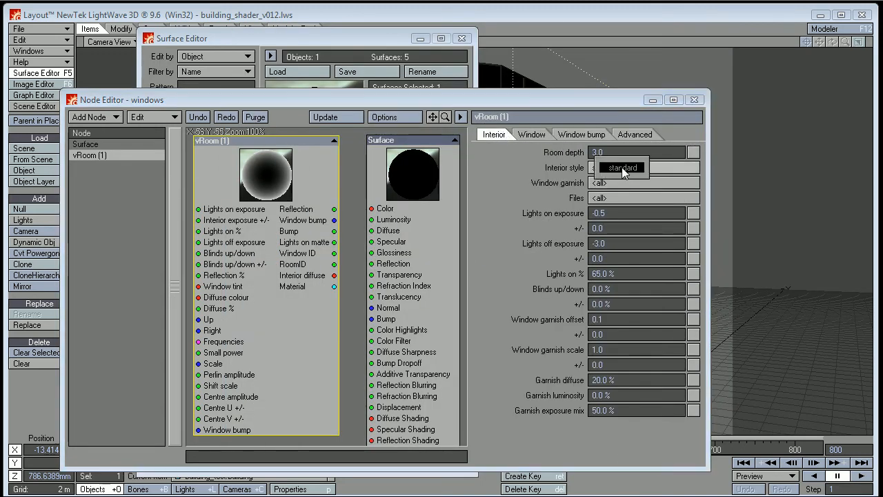
pyautogui.click(560, 164)
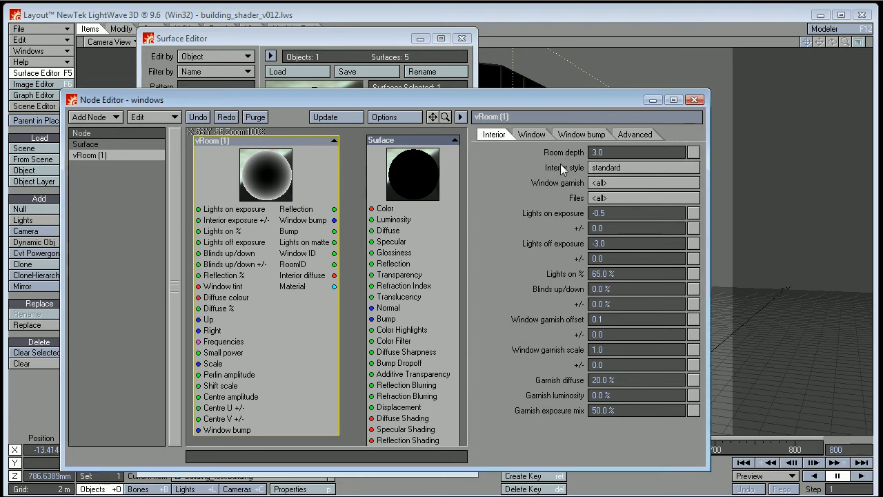
# Check the window garnish types and garnish files that the vRoom node offers for the standard interior style
pyautogui.click(609, 182)
pyautogui.click(622, 184)
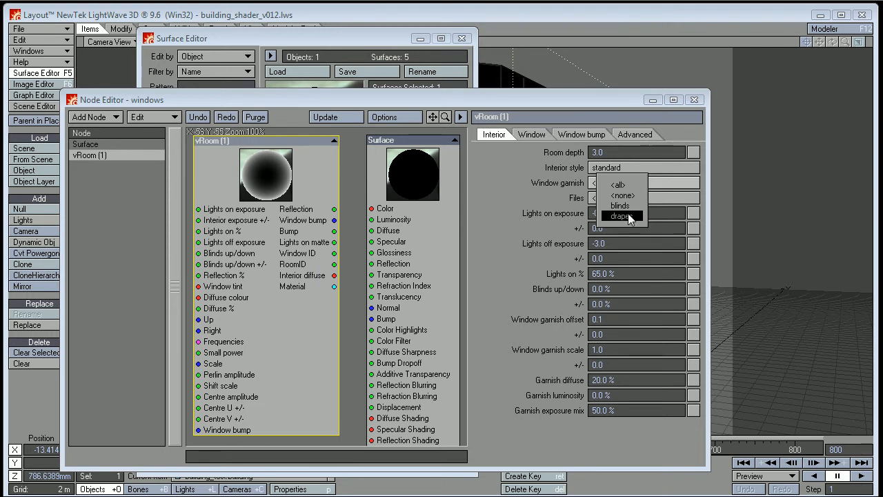
pyautogui.click(512, 186)
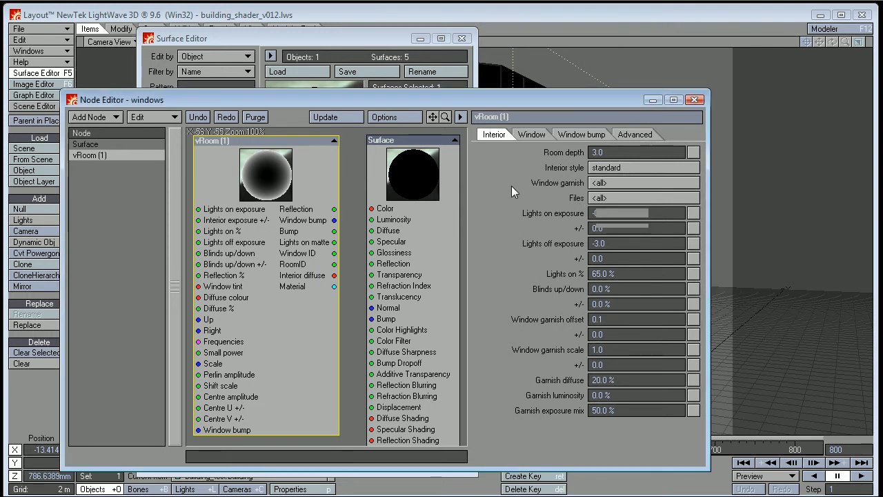
pyautogui.click(608, 196)
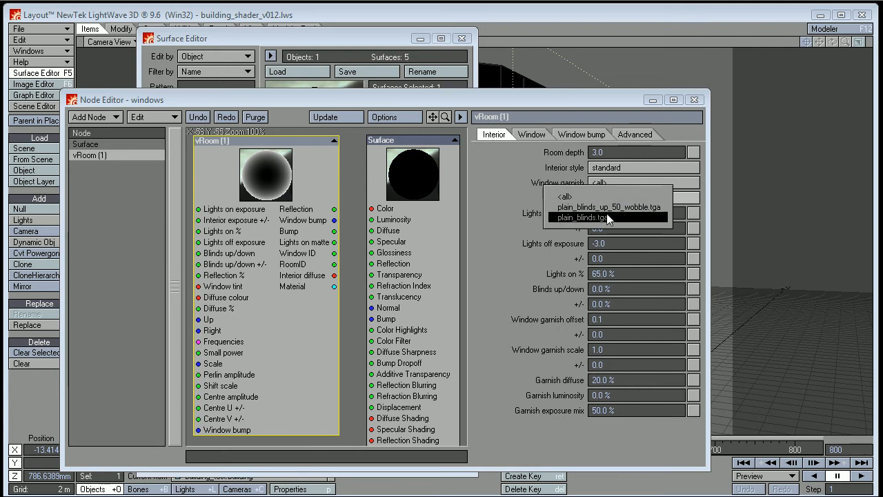
pyautogui.click(539, 178)
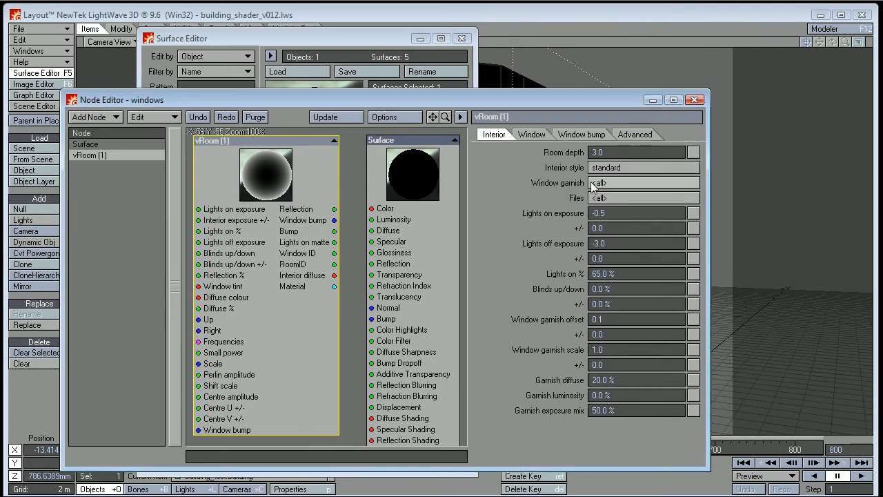
# Try <none> and drapes in turn as the window garnish, checking the files offered for each
pyautogui.click(605, 182)
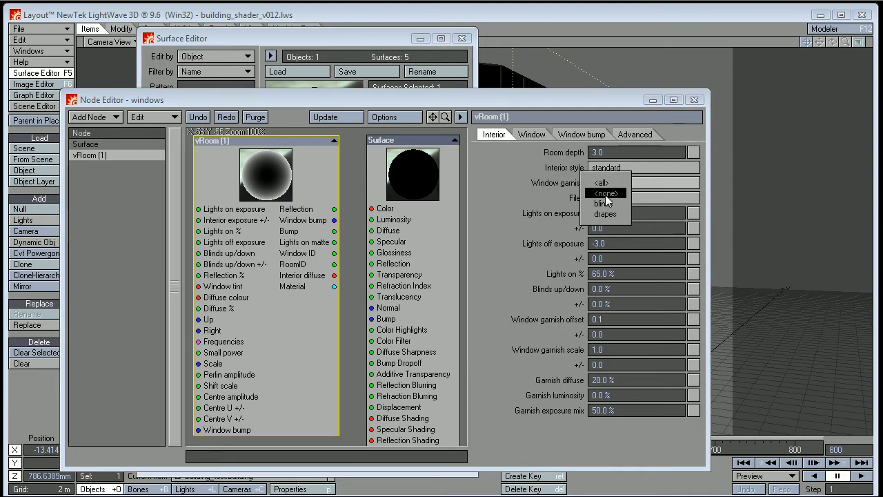
pyautogui.click(605, 193)
pyautogui.click(603, 197)
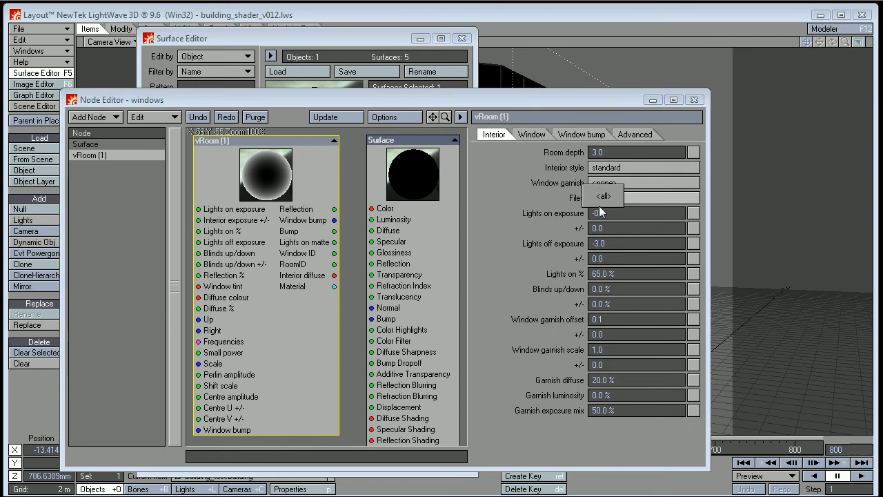
pyautogui.click(604, 183)
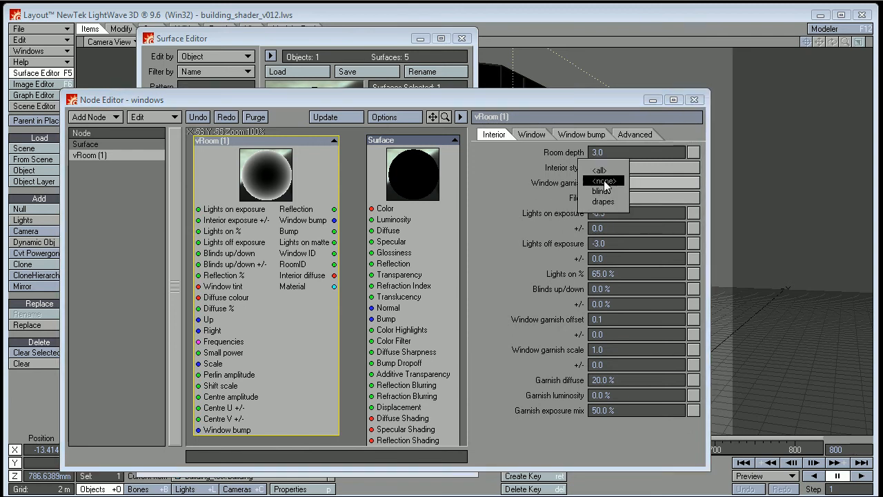
pyautogui.click(603, 201)
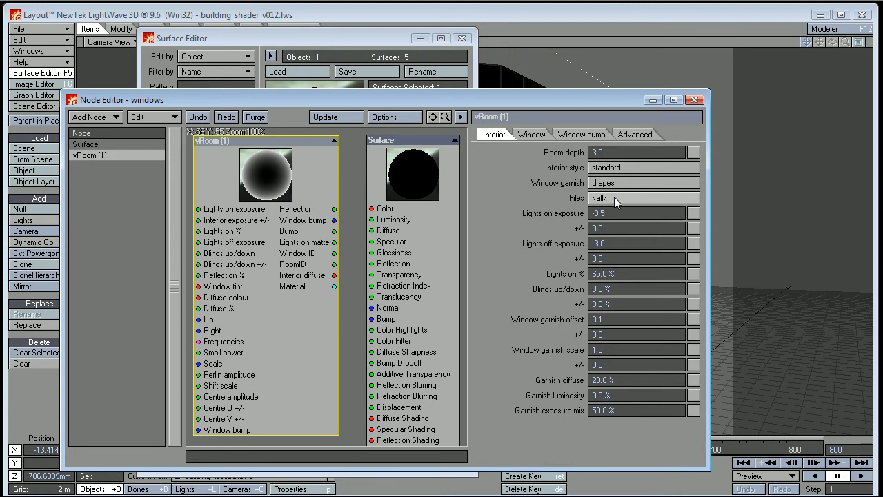
pyautogui.click(612, 196)
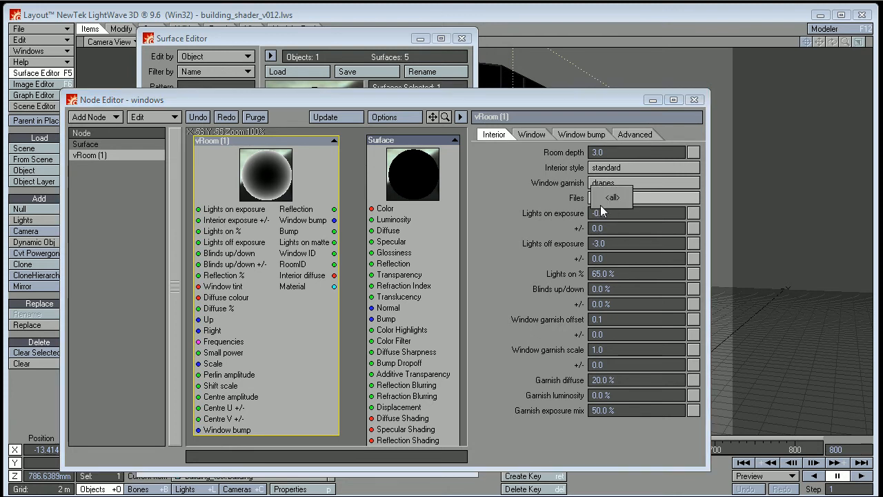
# Set the window garnish to blinds and choose plain_blinds.tga as its file
pyautogui.click(617, 184)
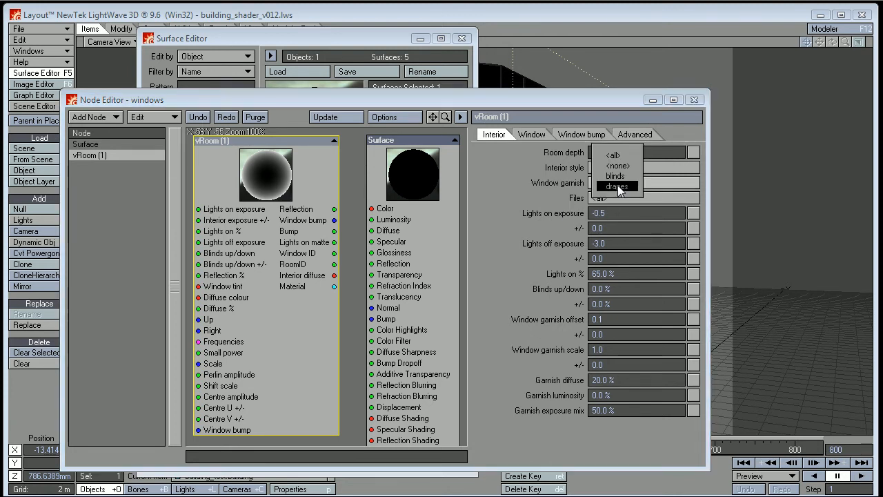
pyautogui.click(617, 178)
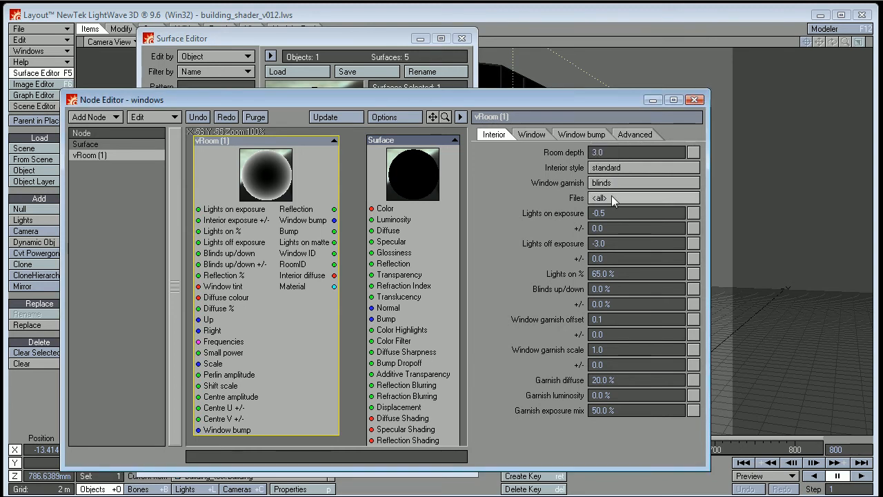
pyautogui.click(609, 197)
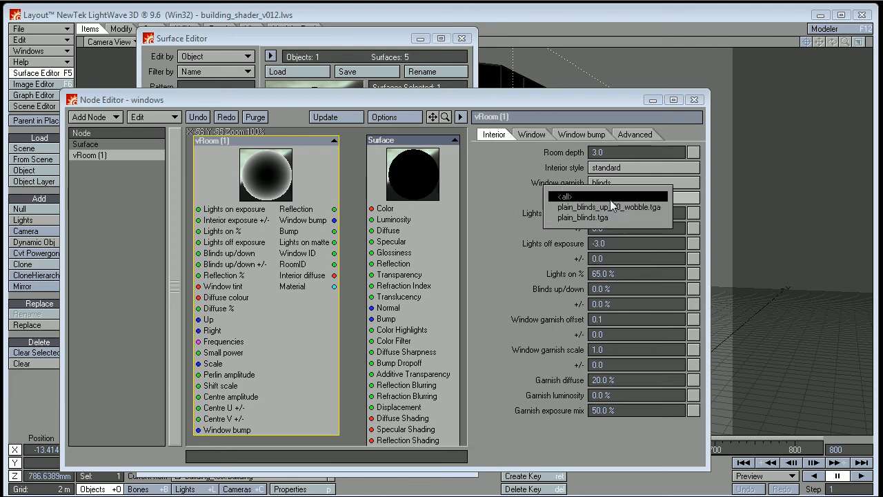
pyautogui.click(605, 218)
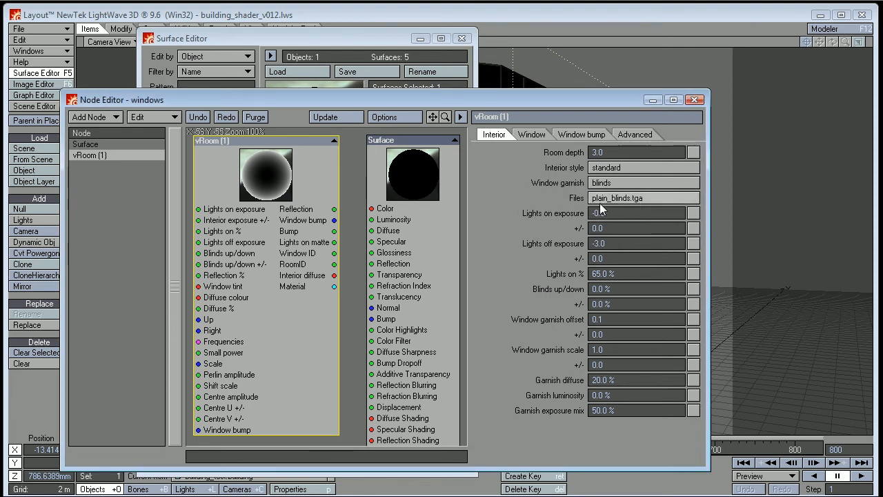
# Set the garnish files back to <all> and the window garnish to <none>
pyautogui.click(604, 197)
pyautogui.click(603, 179)
pyautogui.click(598, 181)
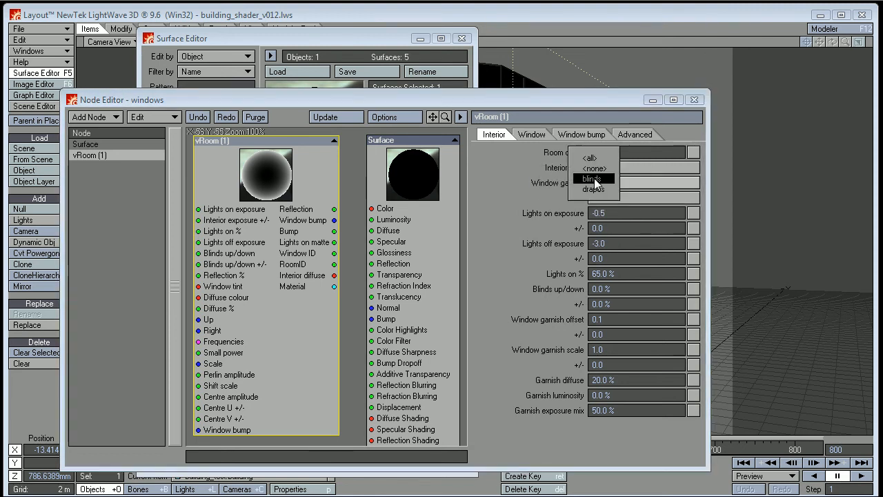
pyautogui.click(594, 169)
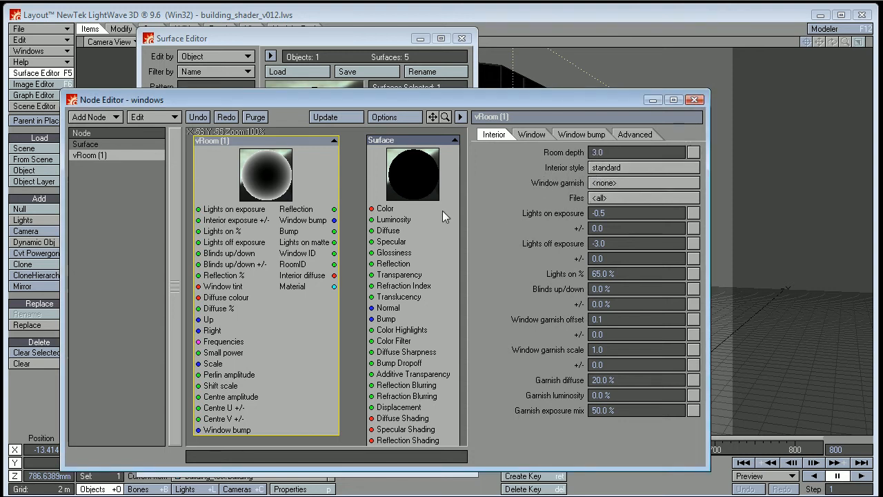
# Reposition the nodes slightly and connect vRoom's Interior diffuse output to the Surface node's Diffuse Shading input
pyautogui.moveTo(297, 242); pyautogui.dragTo(287, 242)
pyautogui.moveTo(394, 272); pyautogui.dragTo(394, 256)
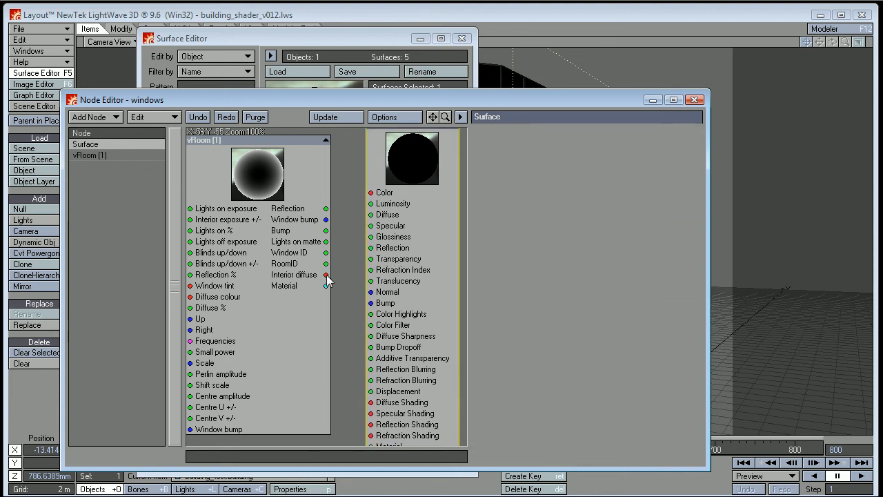
pyautogui.moveTo(326, 275)
pyautogui.mouseDown()
pyautogui.moveTo(327, 314)
pyautogui.moveTo(363, 404)
pyautogui.moveTo(373, 406)
pyautogui.mouseUp()
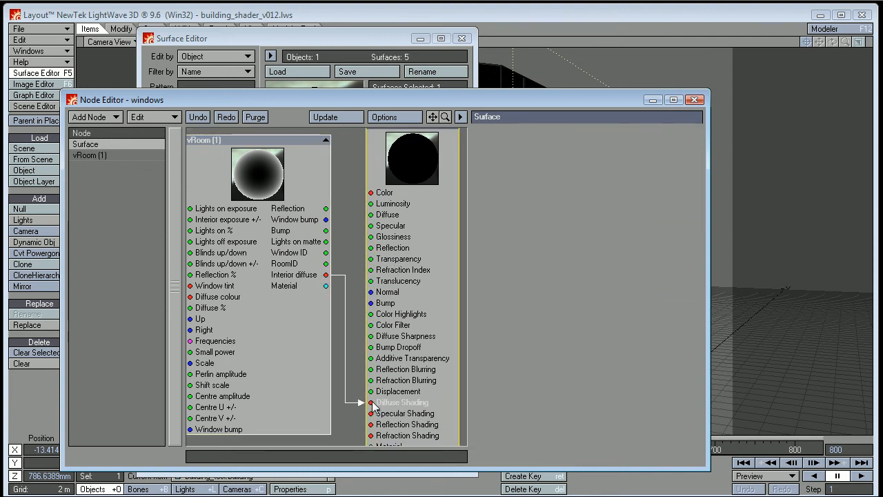
# Examine the vRoom node's exposure settings for lit and unlit rooms, its lights-on percentage and its blinds setting
pyautogui.click(310, 315)
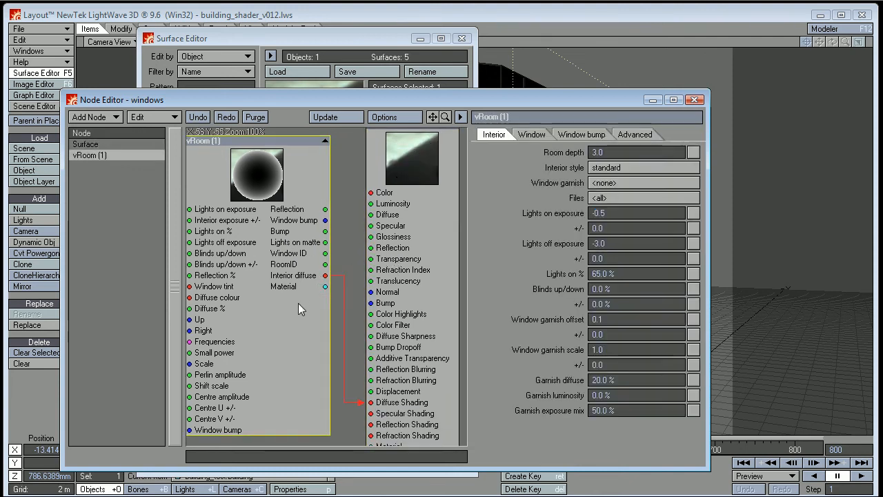
pyautogui.click(634, 227)
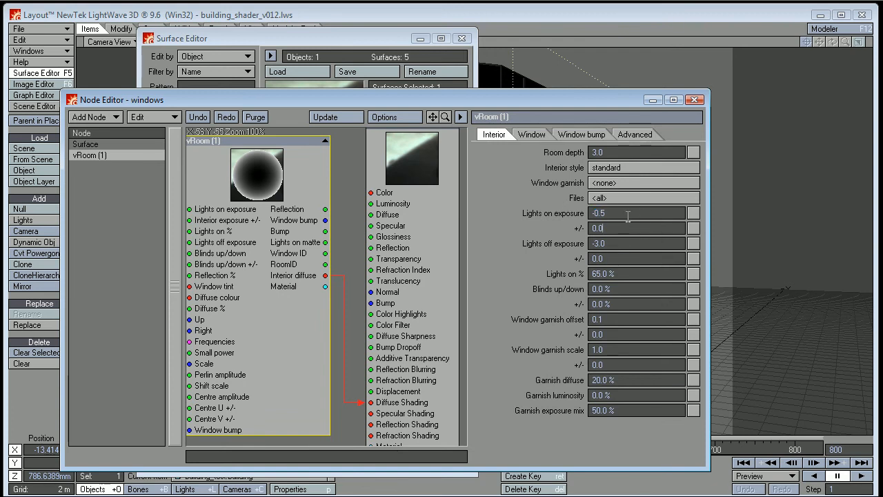
pyautogui.click(624, 213)
pyautogui.click(592, 244)
pyautogui.click(592, 274)
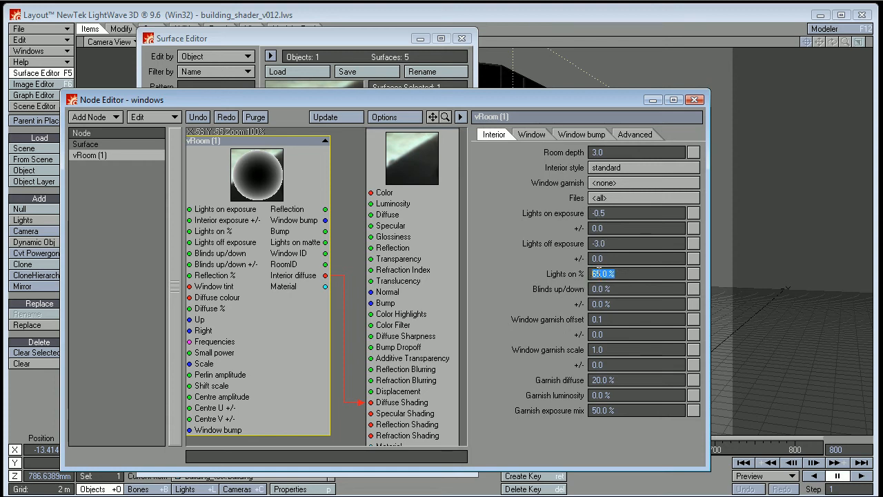
pyautogui.click(628, 272)
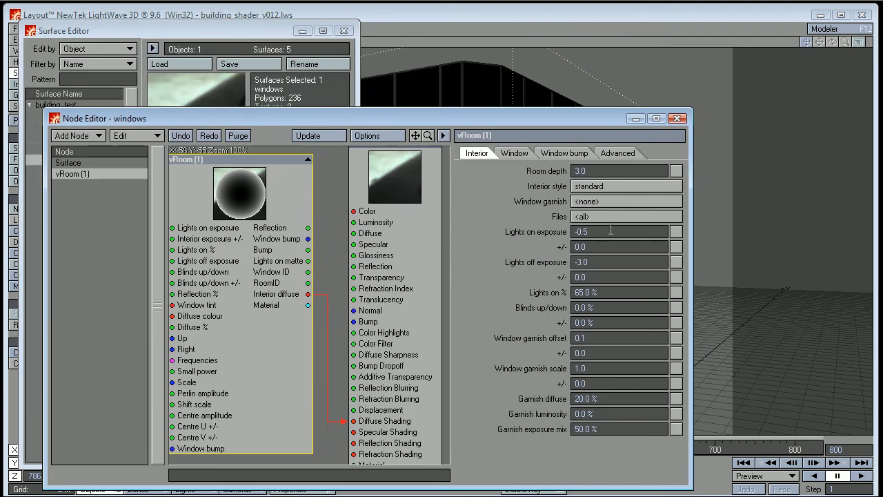
pyautogui.click(580, 232)
pyautogui.click(598, 231)
pyautogui.doubleClick(591, 232)
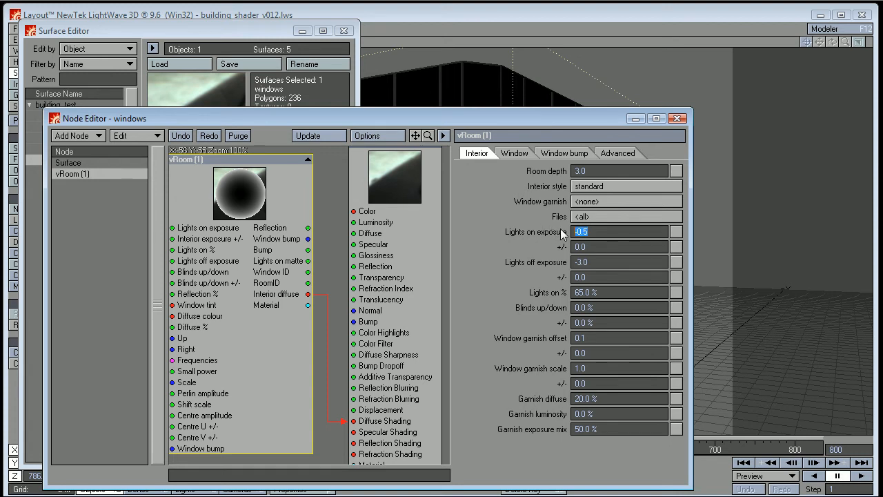
pyautogui.doubleClick(596, 263)
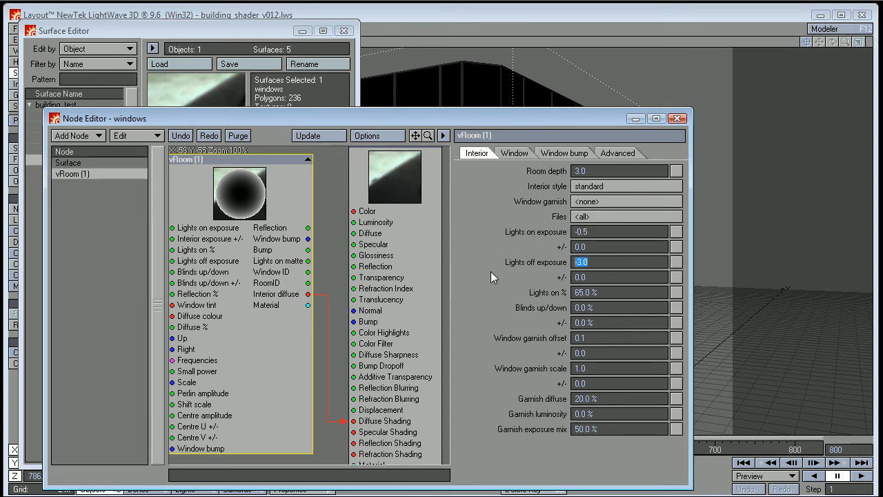
pyautogui.click(603, 307)
# Close the Node Editor and Surface Editor, and render the current frame of the building
pyautogui.click(677, 118)
pyautogui.click(344, 30)
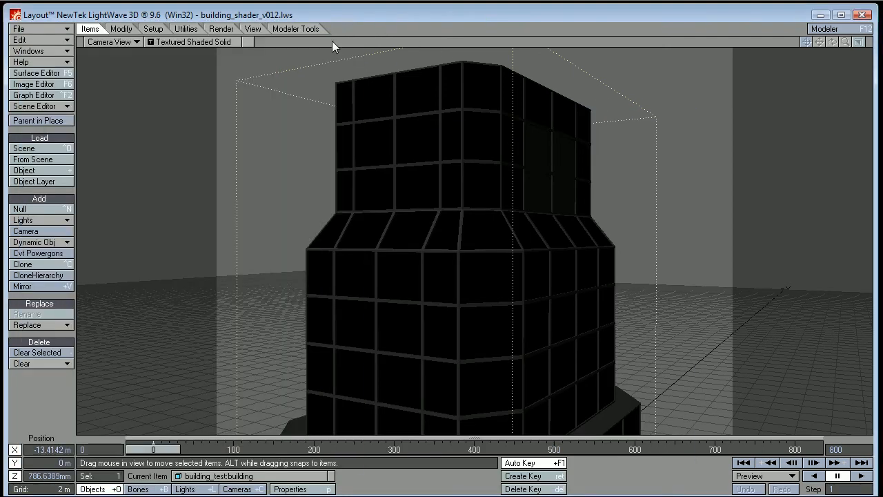
pyautogui.click(220, 29)
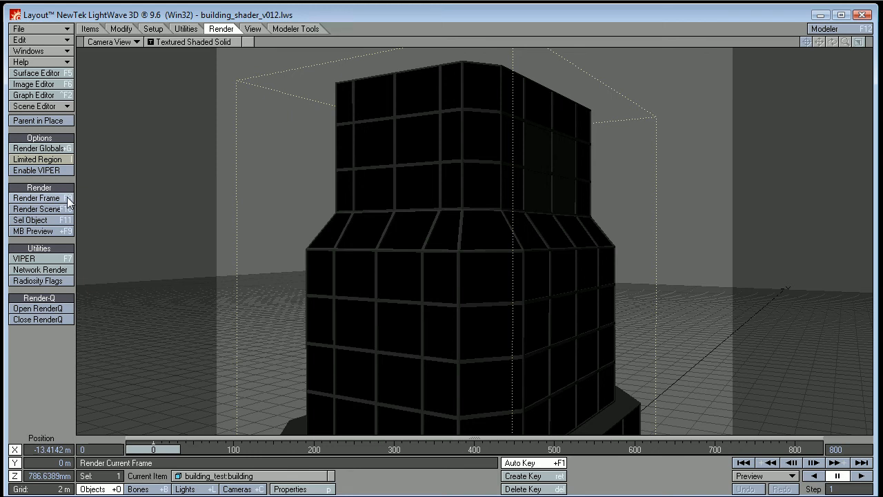
pyautogui.click(68, 200)
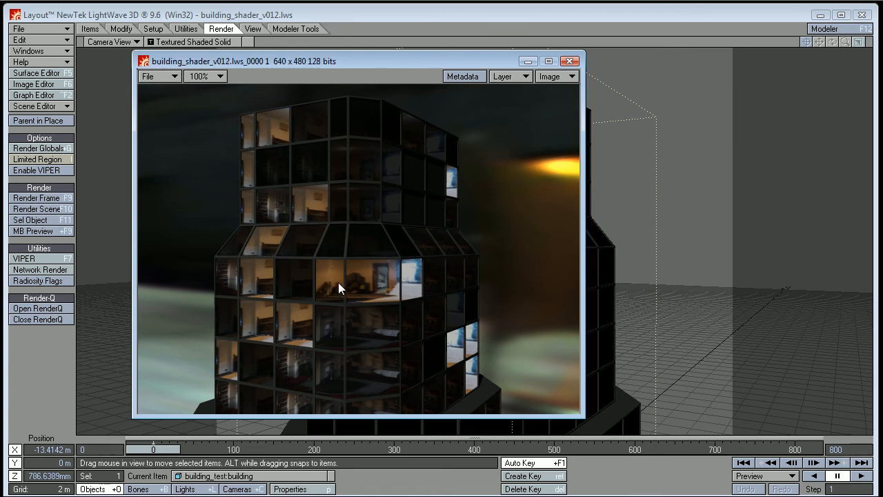
# Examine the room interiors in the rendered image, comparing the corner windows with the flat facade windows
pyautogui.moveTo(333, 276); pyautogui.dragTo(389, 302)
pyautogui.moveTo(360, 254); pyautogui.dragTo(350, 178)
pyautogui.moveTo(291, 321); pyautogui.dragTo(291, 320)
pyautogui.click(273, 232)
pyautogui.click(282, 158)
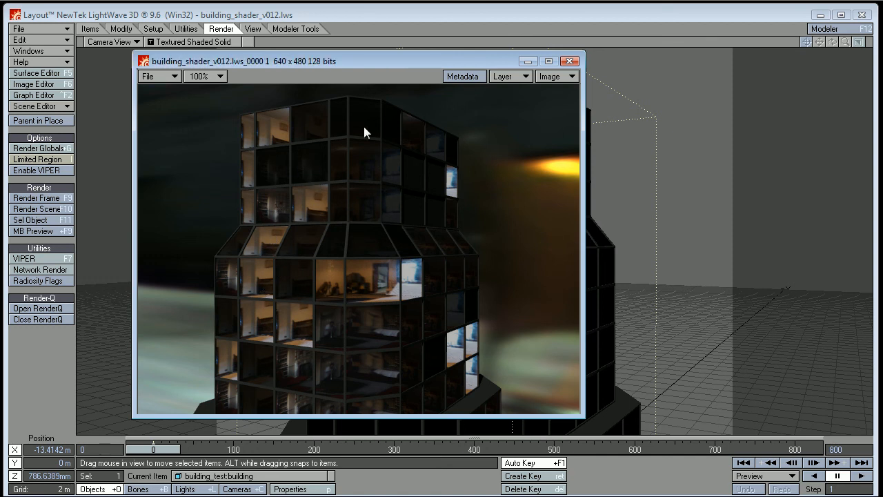